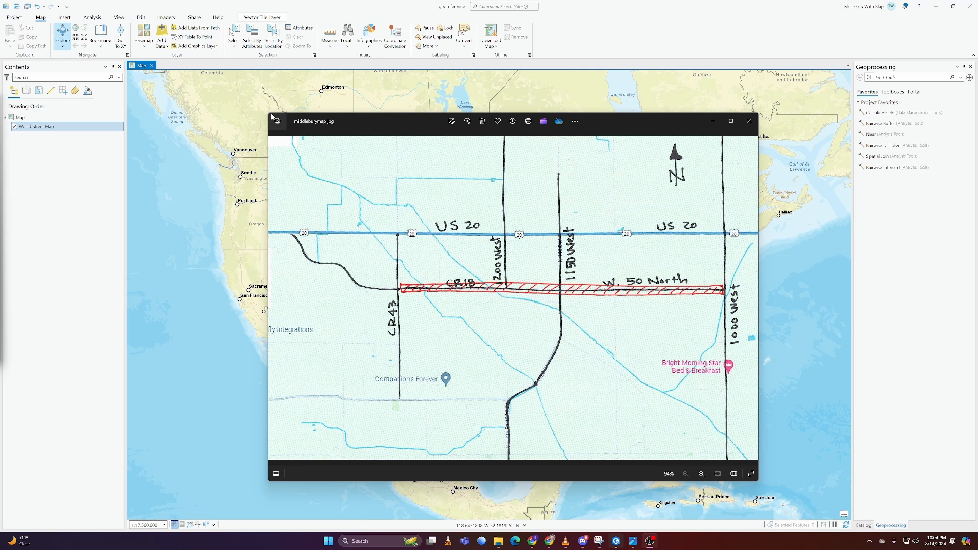
Enlarge the middleburymap.jpg viewer, examine the hand-drawn road map and close the viewer.
drag(270, 114, 133, 33)
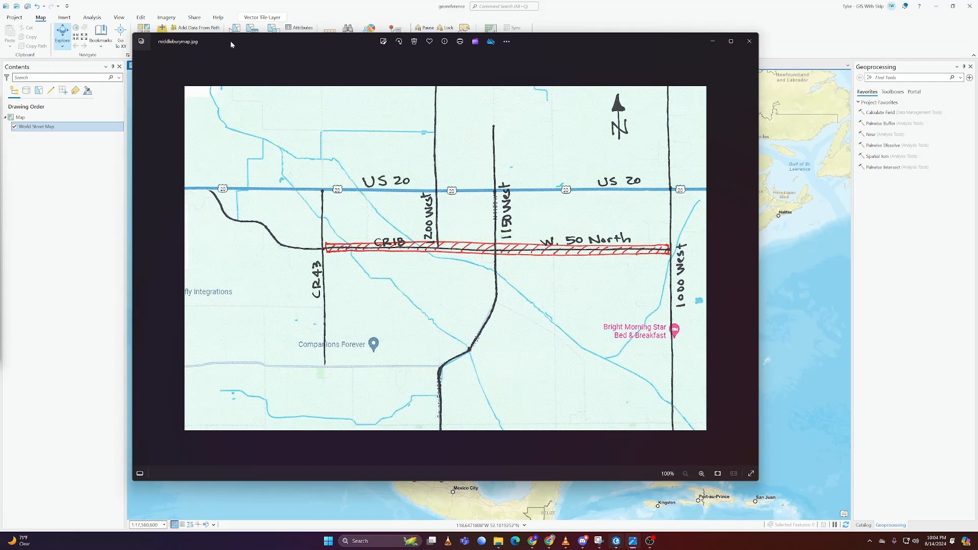
drag(231, 43, 244, 49)
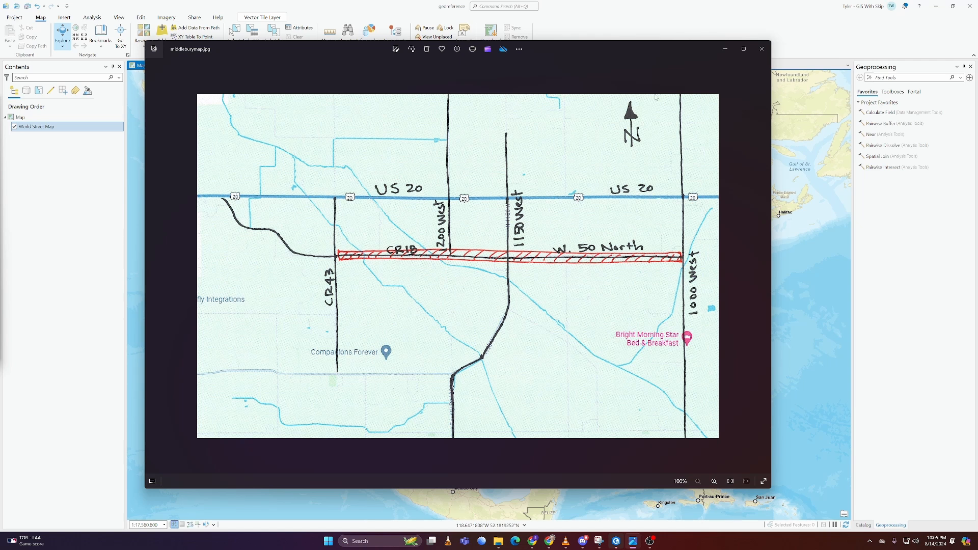
click(759, 50)
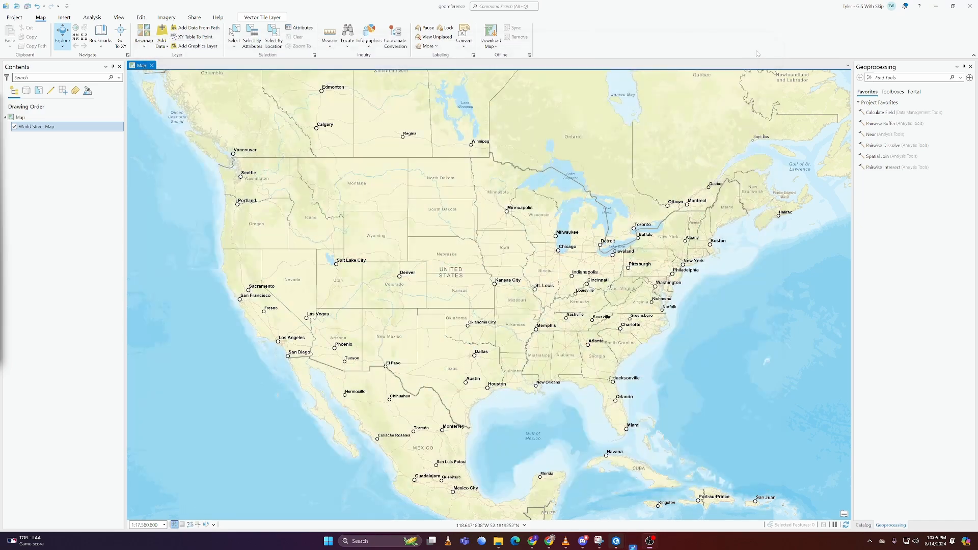
Add the raster middleburymap.jpg from the GIS_Data folder to the map and dismiss the coordinate system notification.
scroll(554, 239, up, 3)
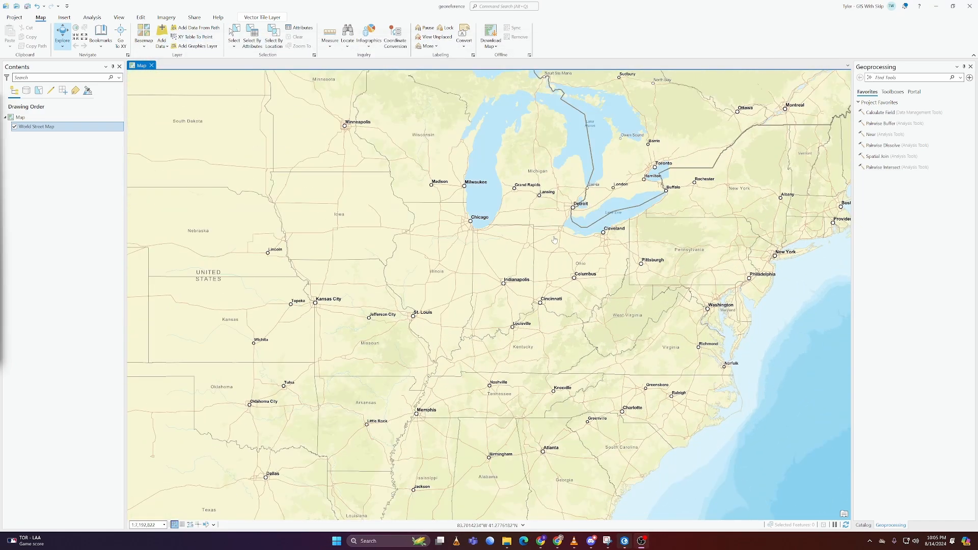
scroll(554, 240, up, 5)
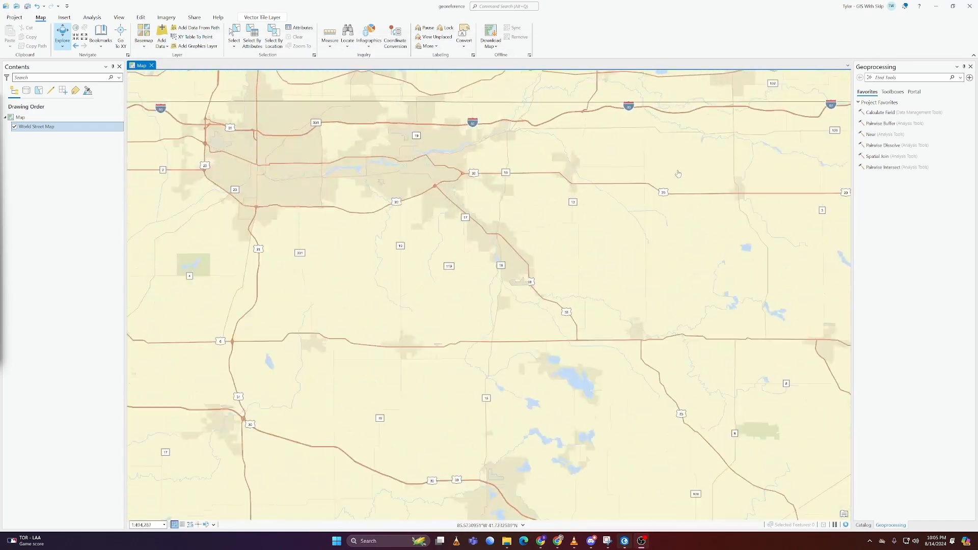
scroll(541, 222, up, 6)
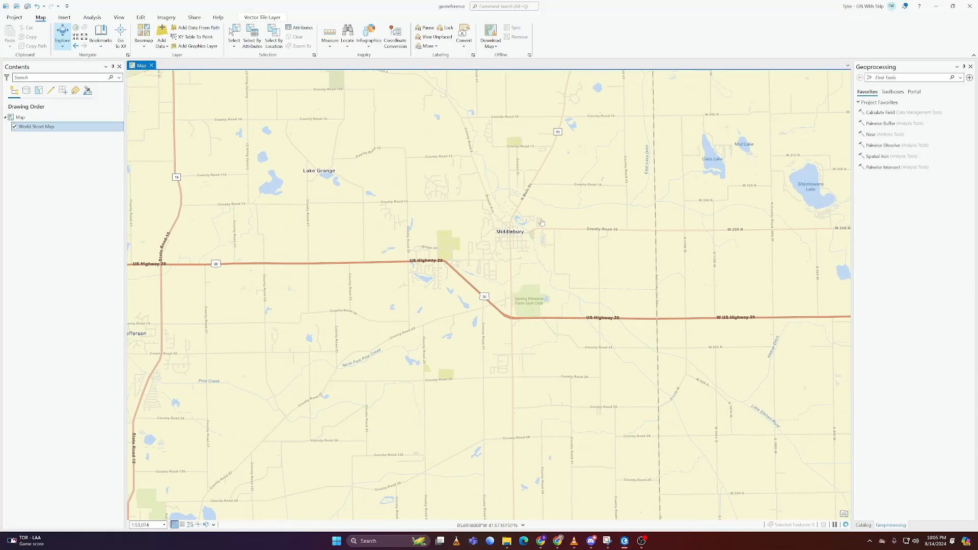
click(167, 46)
click(172, 58)
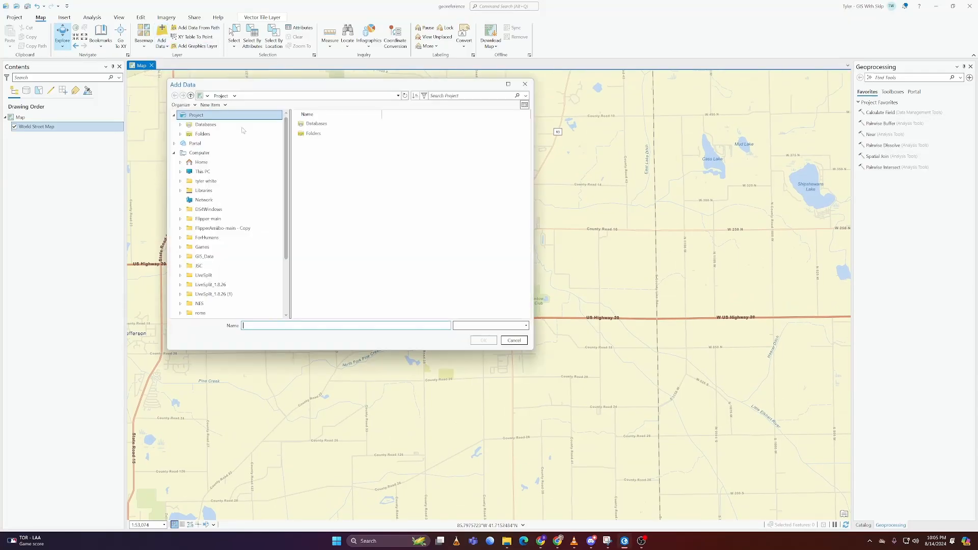
click(327, 155)
click(339, 146)
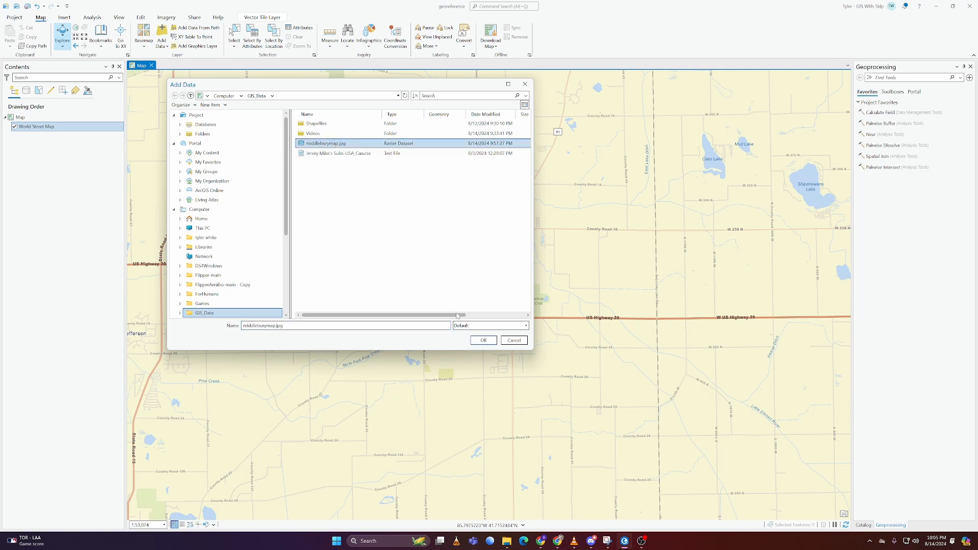
click(476, 339)
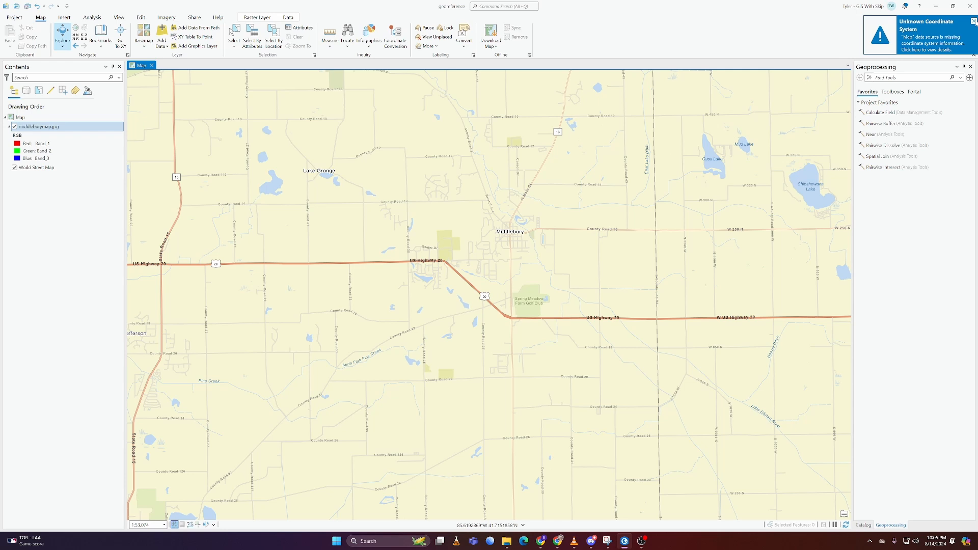
click(973, 21)
Zoom to the middleburymap.jpg layer and examine where the unreferenced image sits on the world map.
scroll(481, 202, down, 2)
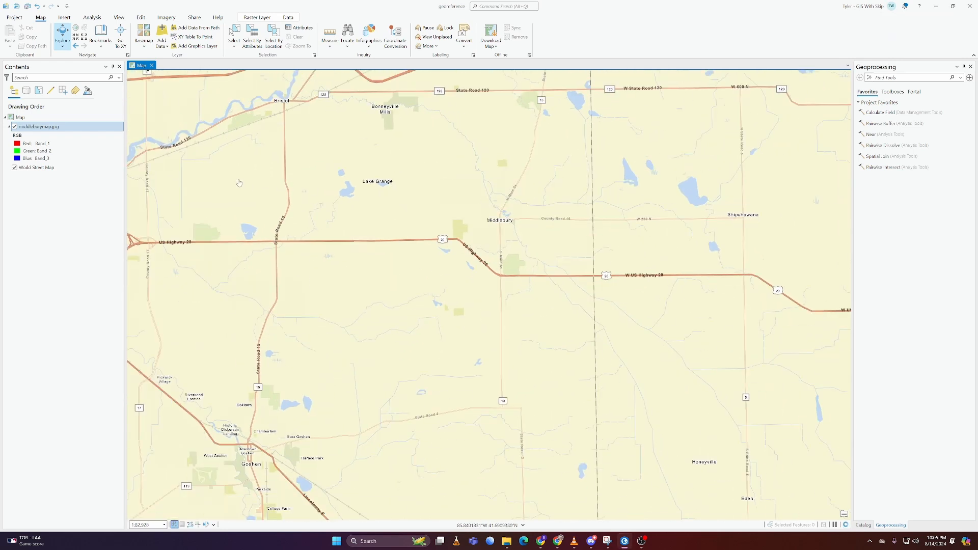
right_click(54, 131)
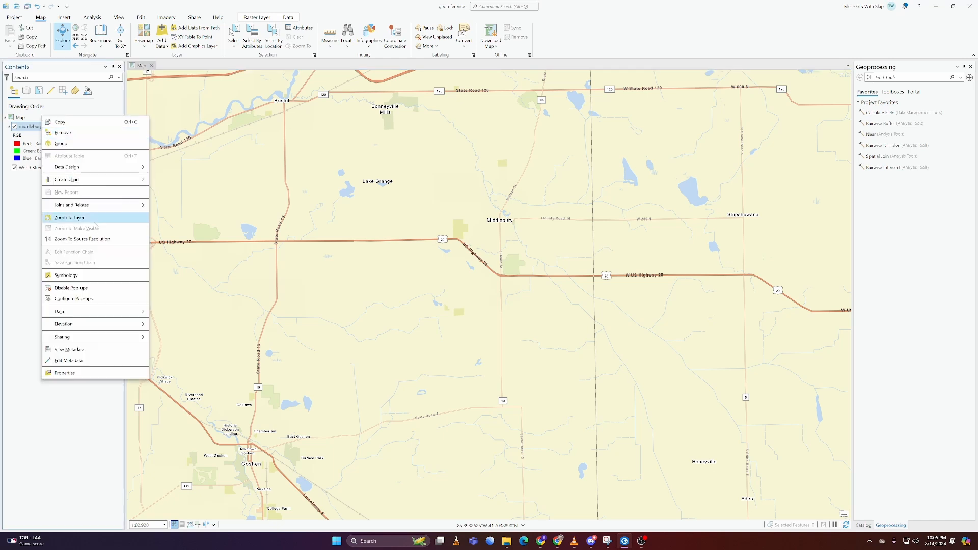
click(69, 218)
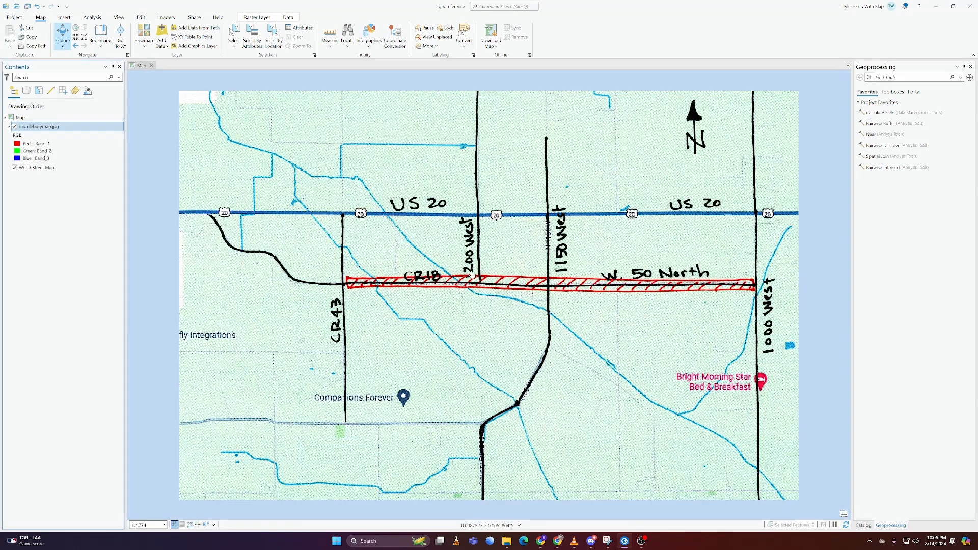
scroll(484, 241, down, 10)
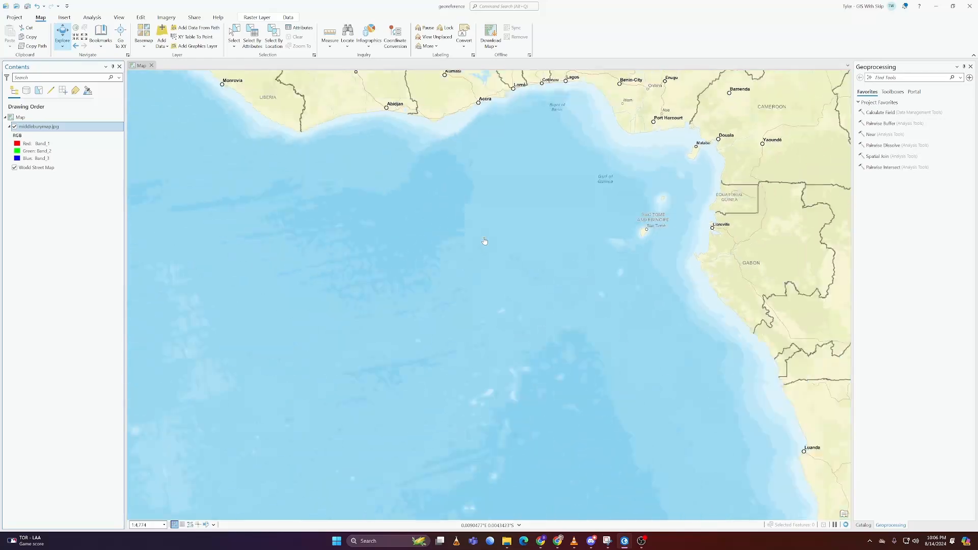
scroll(485, 241, down, 5)
scroll(484, 241, up, 10)
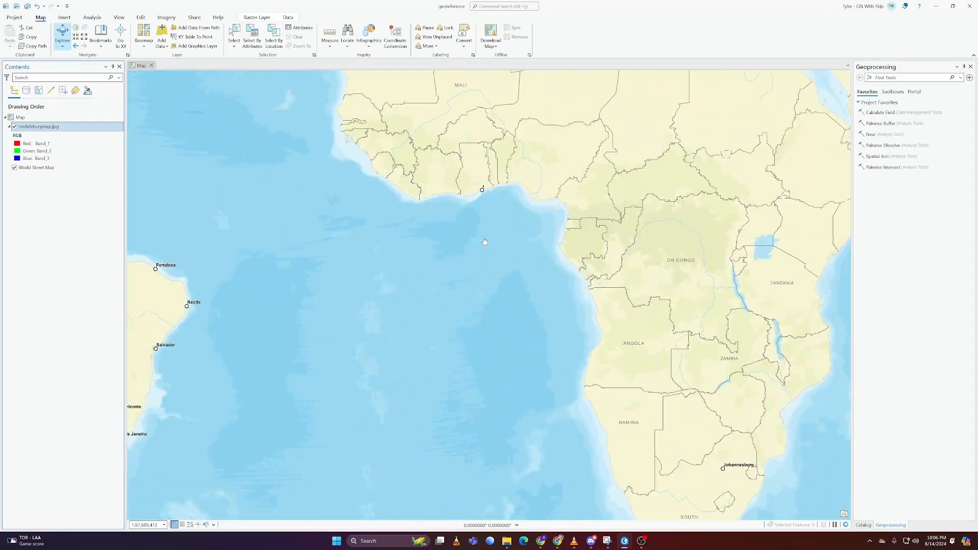
scroll(485, 241, up, 3)
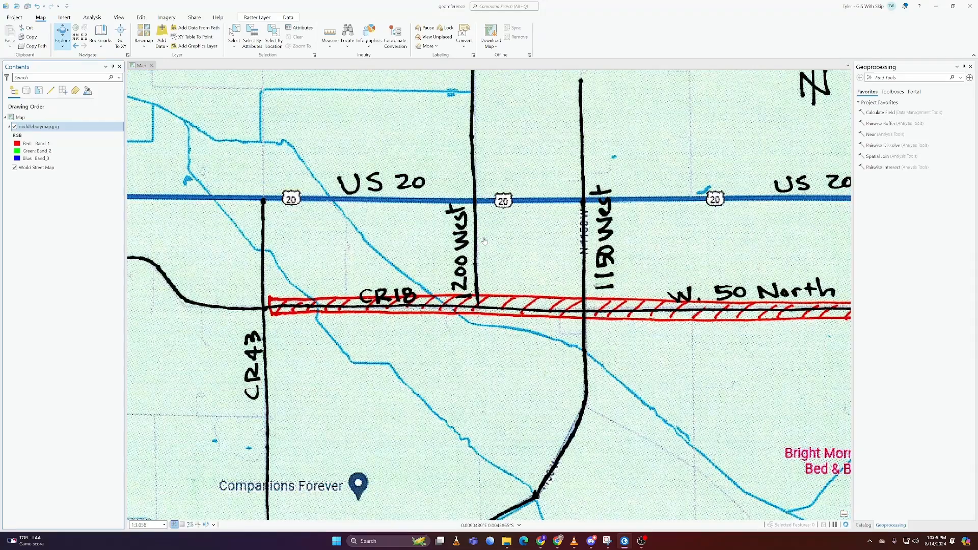
scroll(484, 241, down, 3)
scroll(484, 241, up, 4)
scroll(362, 214, down, 10)
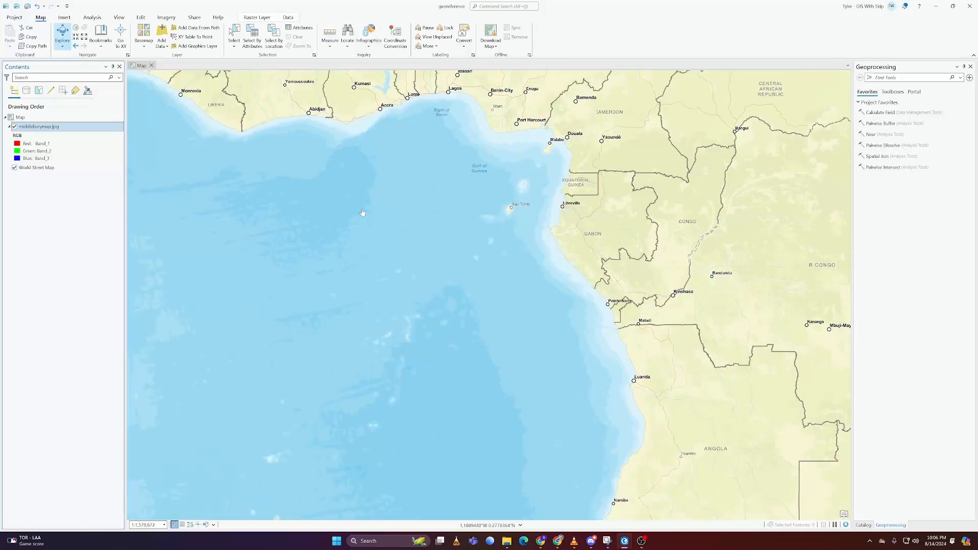
Return to the Middlebury area of the basemap and start georeferencing middleburymap.jpg.
drag(327, 208, 575, 339)
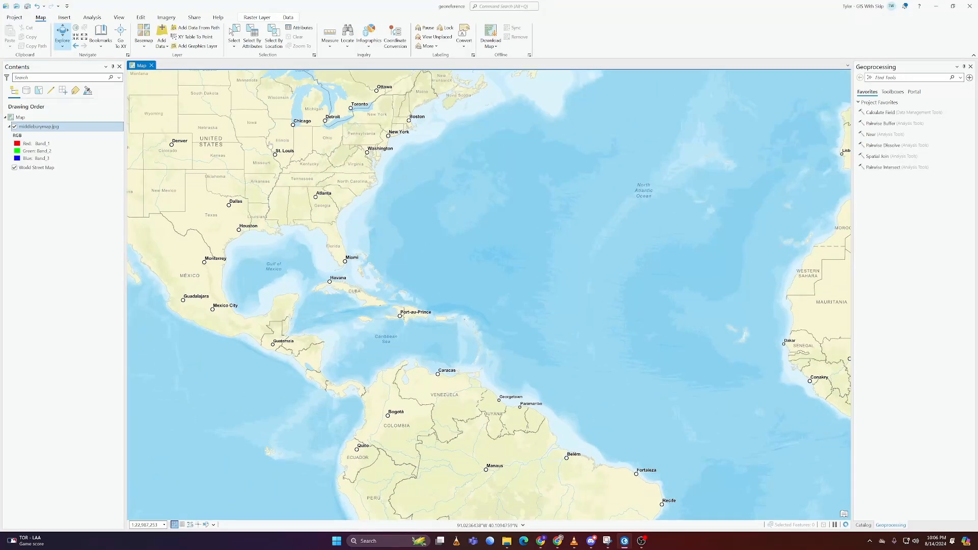
scroll(312, 123, up, 3)
scroll(305, 163, up, 5)
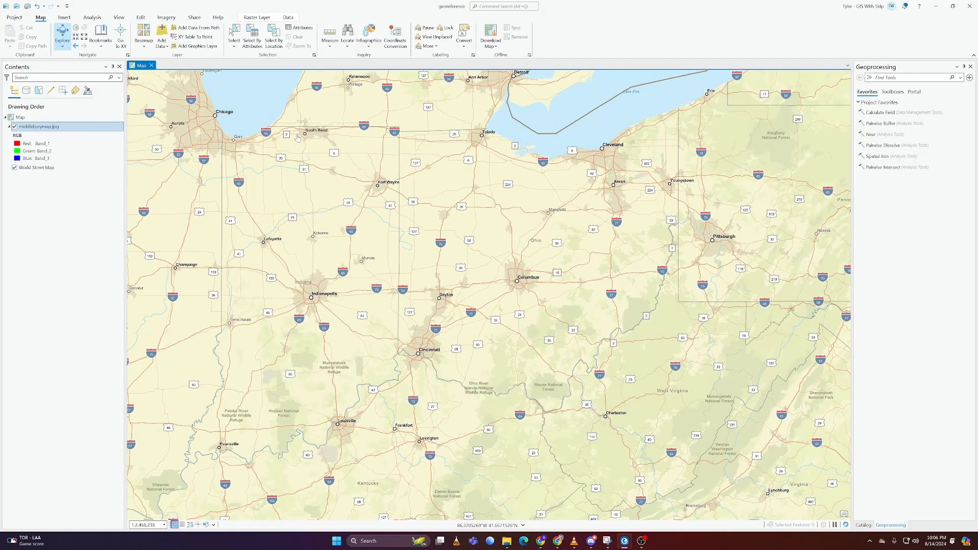
scroll(369, 119, up, 4)
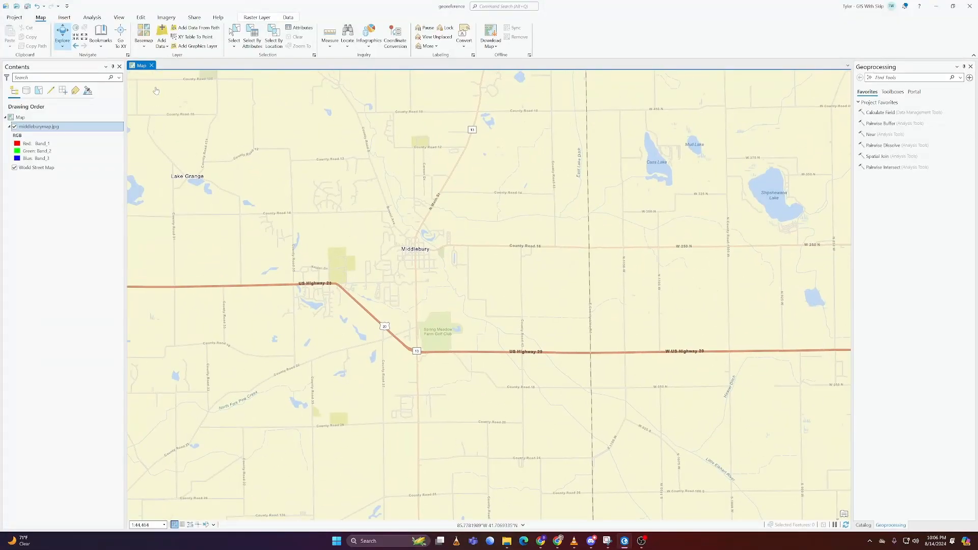
click(166, 18)
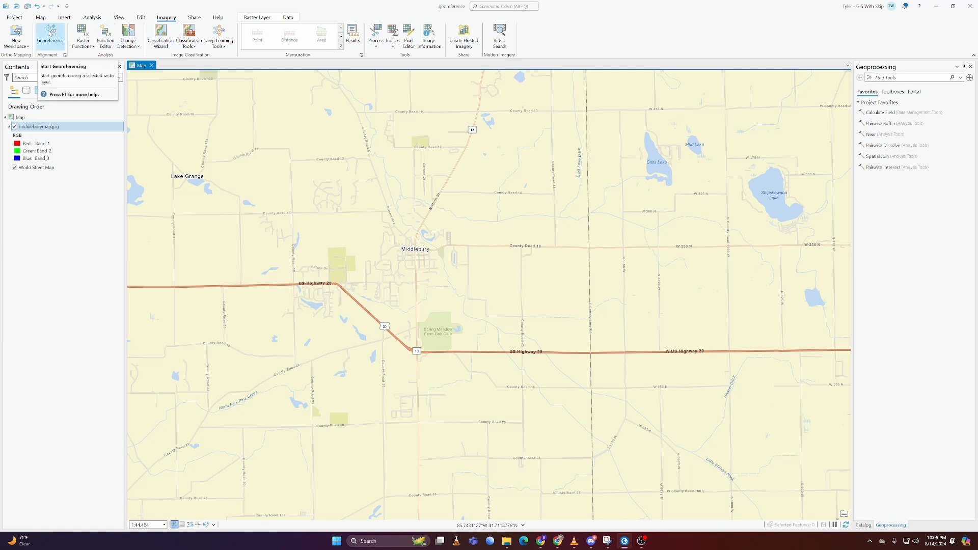
click(50, 33)
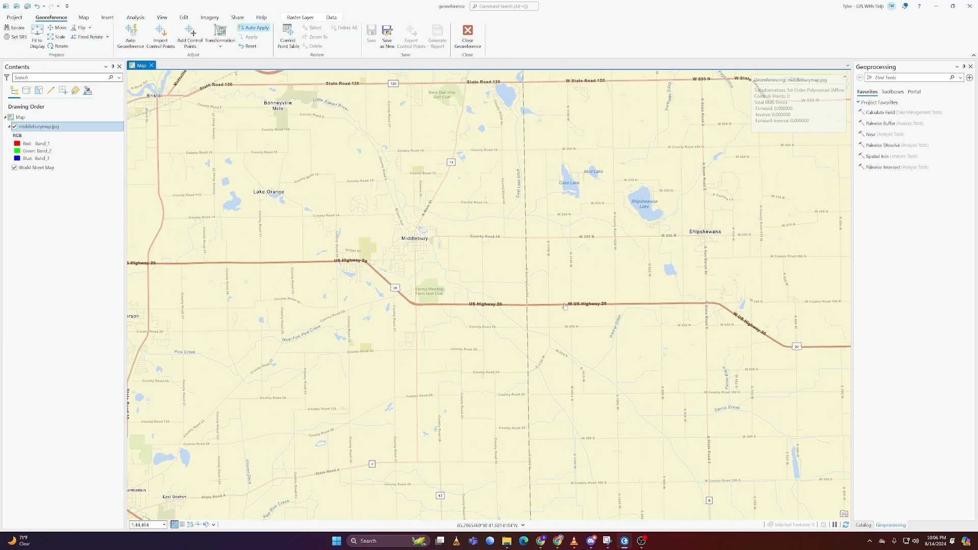
Bring the full extent of the middleburymap.jpg image back into view for georeferencing.
scroll(386, 207, down, 3)
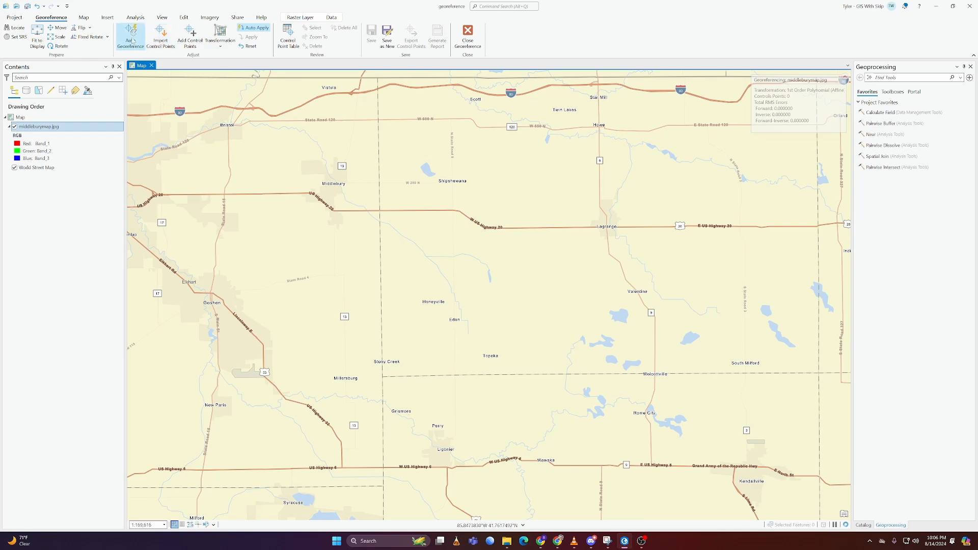
scroll(581, 278, down, 6)
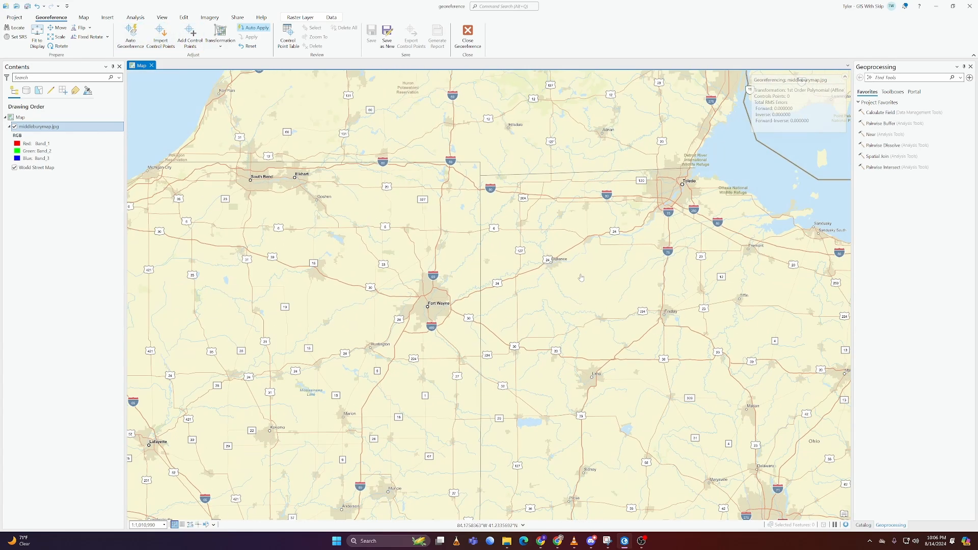
scroll(581, 278, down, 4)
drag(734, 344, 338, 172)
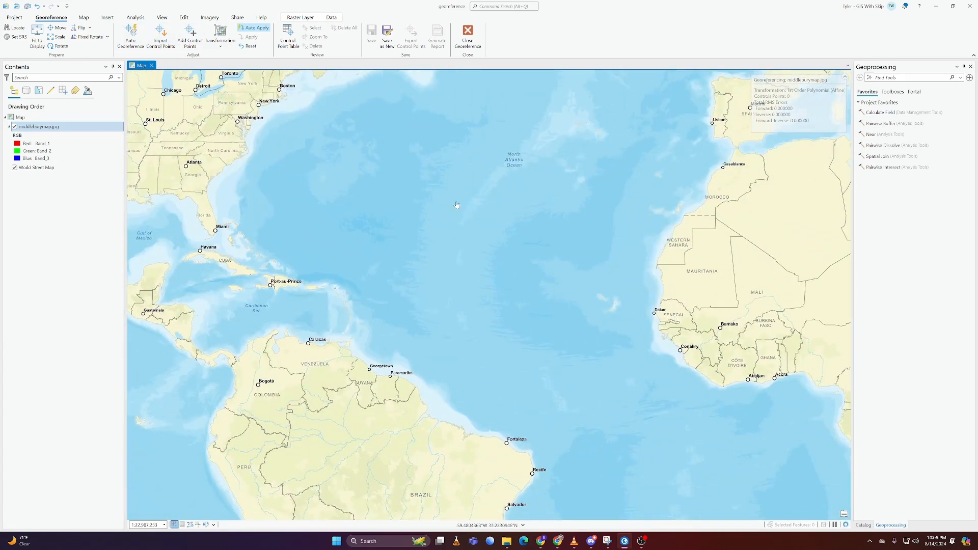
scroll(696, 372, up, 1)
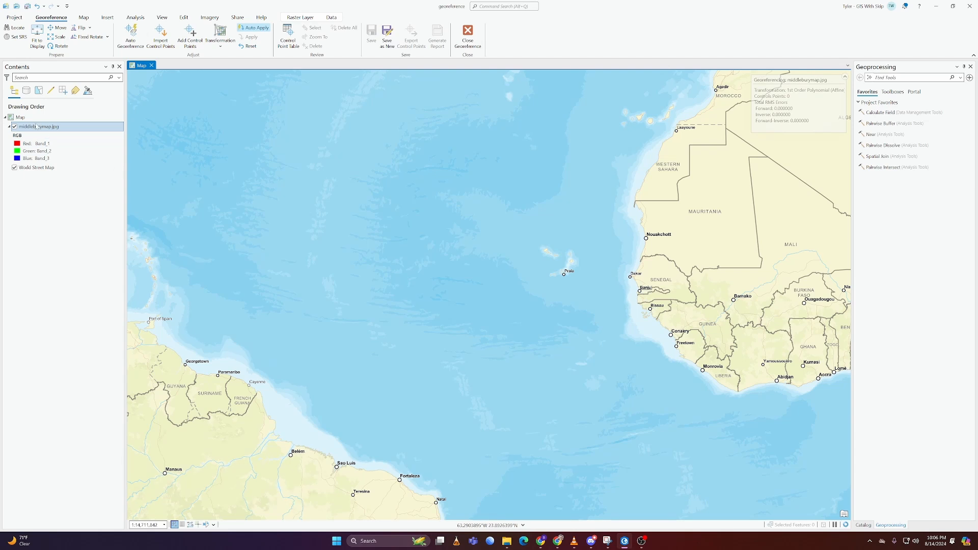
right_click(40, 127)
click(51, 126)
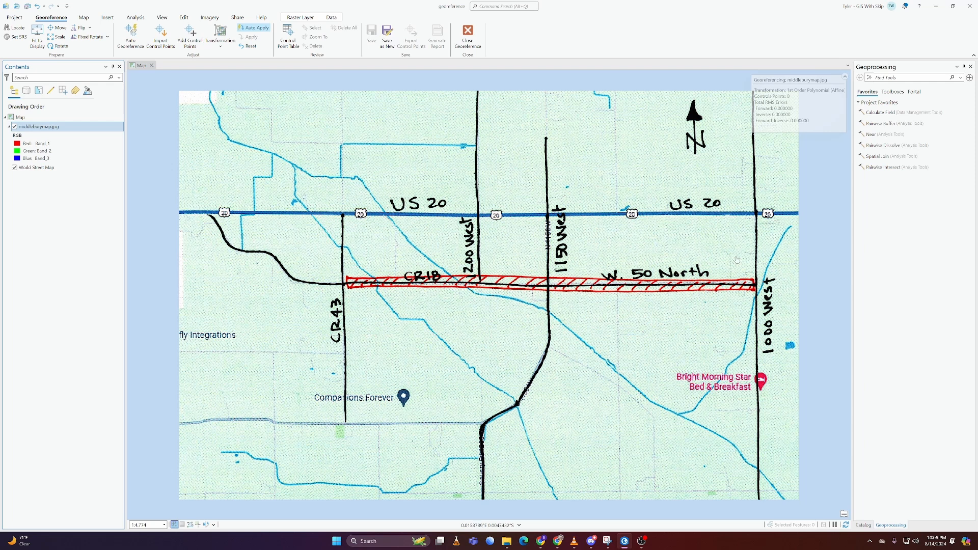
Place the source point of the first control point on the US 20 and 1000 West intersection in the image.
scroll(776, 283, up, 3)
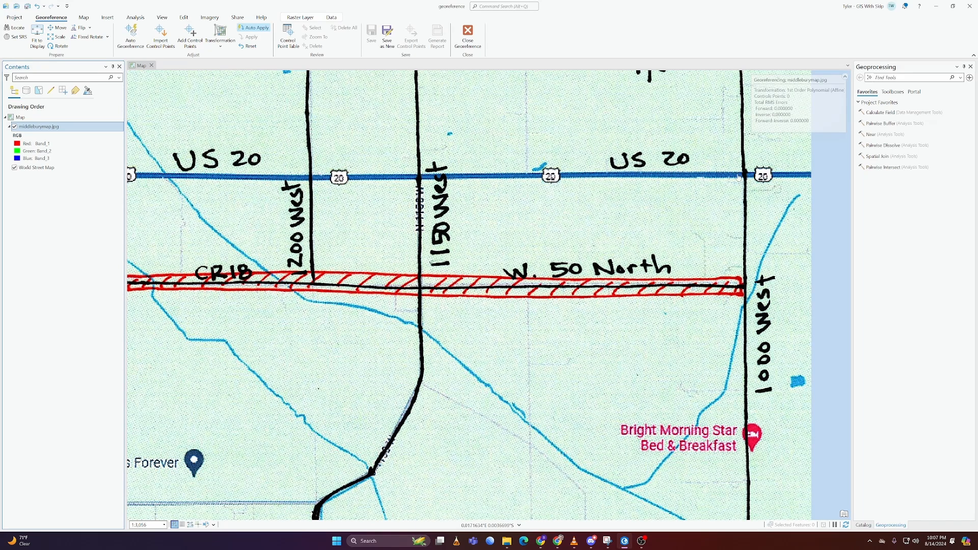
click(194, 34)
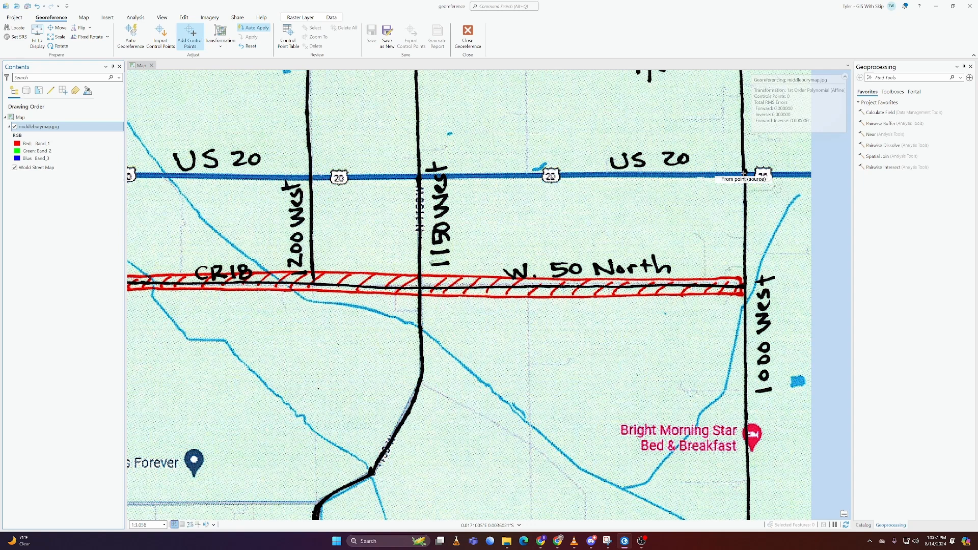
click(744, 176)
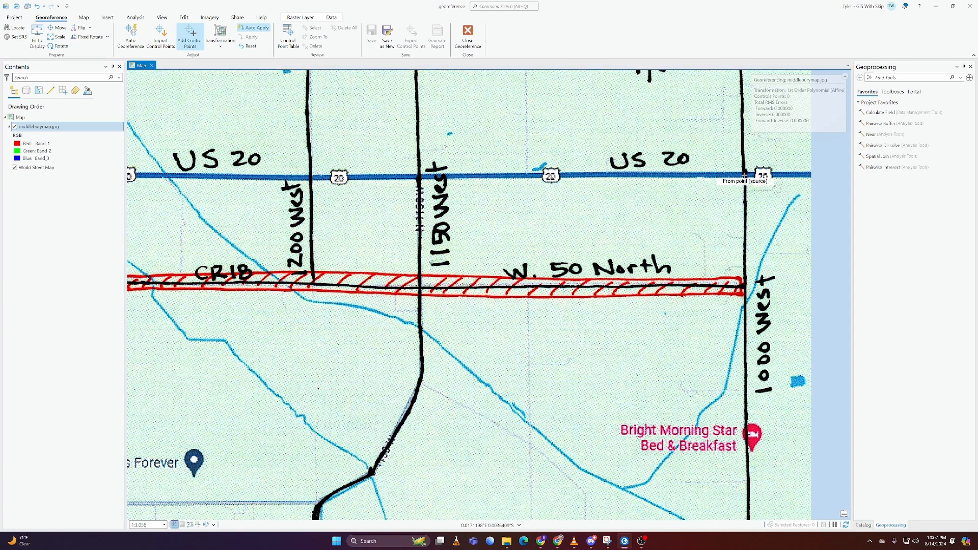
Bring US Highway 20 east of Middlebury, Indiana into view on the basemap to look for the target intersection.
scroll(744, 175, down, 10)
drag(531, 160, 713, 306)
scroll(676, 294, down, 6)
drag(342, 146, 730, 318)
drag(274, 141, 556, 349)
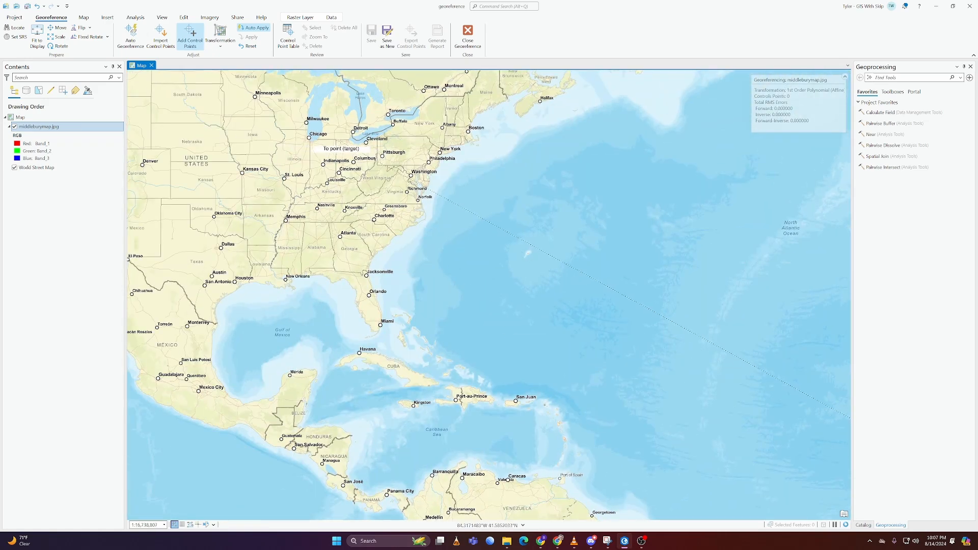
scroll(316, 146, up, 6)
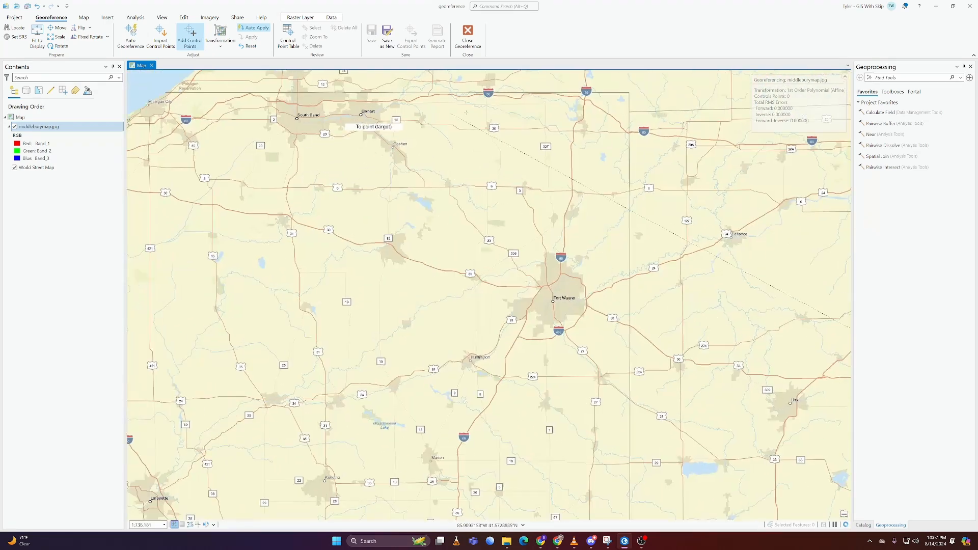
scroll(455, 114, up, 2)
scroll(399, 138, up, 2)
drag(400, 128, 396, 239)
mouse_move(482, 171)
mouse_down()
mouse_move(404, 207)
mouse_move(467, 159)
mouse_up()
scroll(427, 196, up, 2)
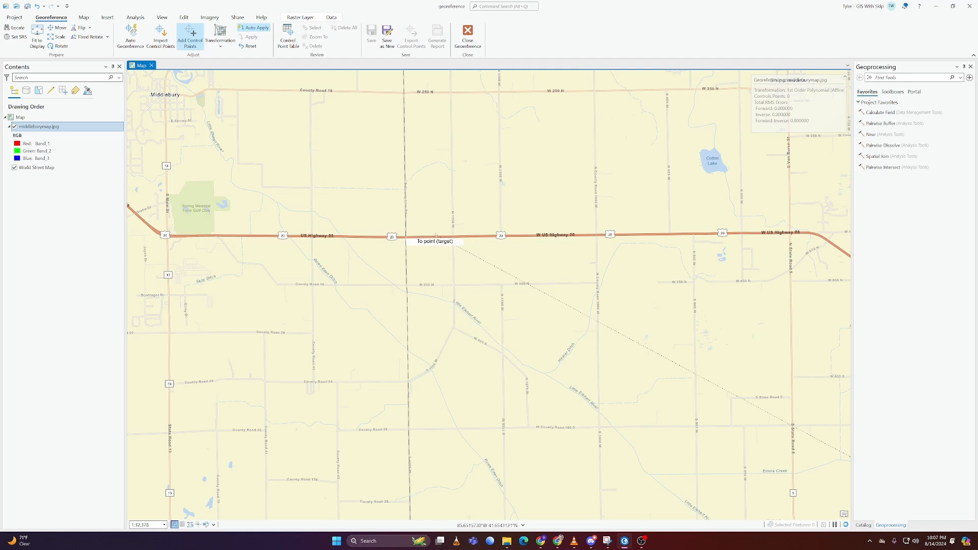
Examine the roads crossing US Highway 20 between Middlebury and Shipshewana for the intersection that matches the image.
scroll(451, 235, up, 1)
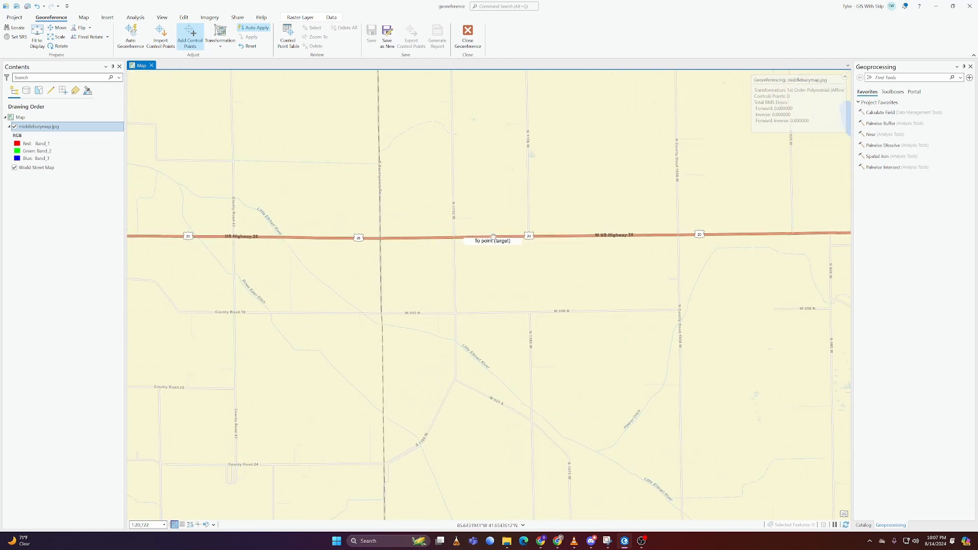
drag(493, 238, 189, 225)
scroll(554, 257, up, 1)
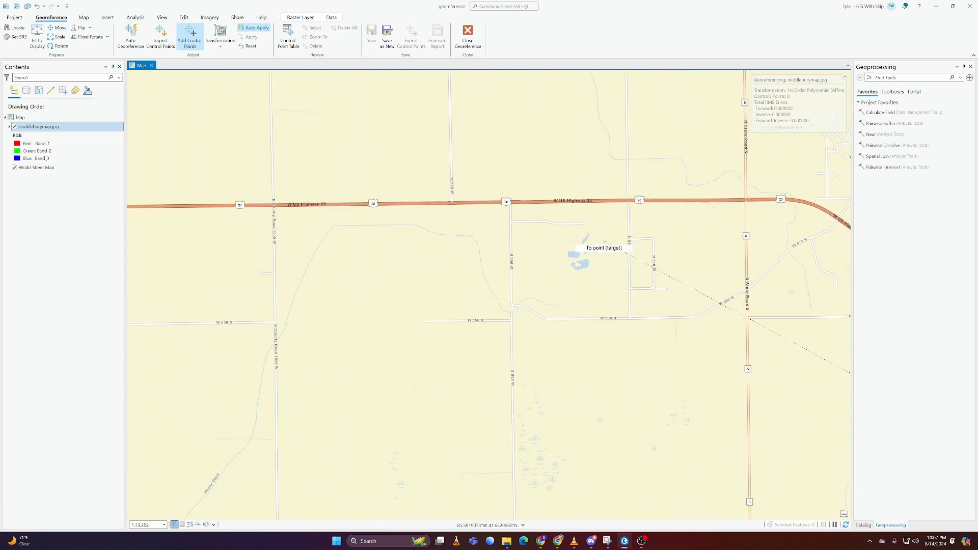
scroll(670, 227, down, 3)
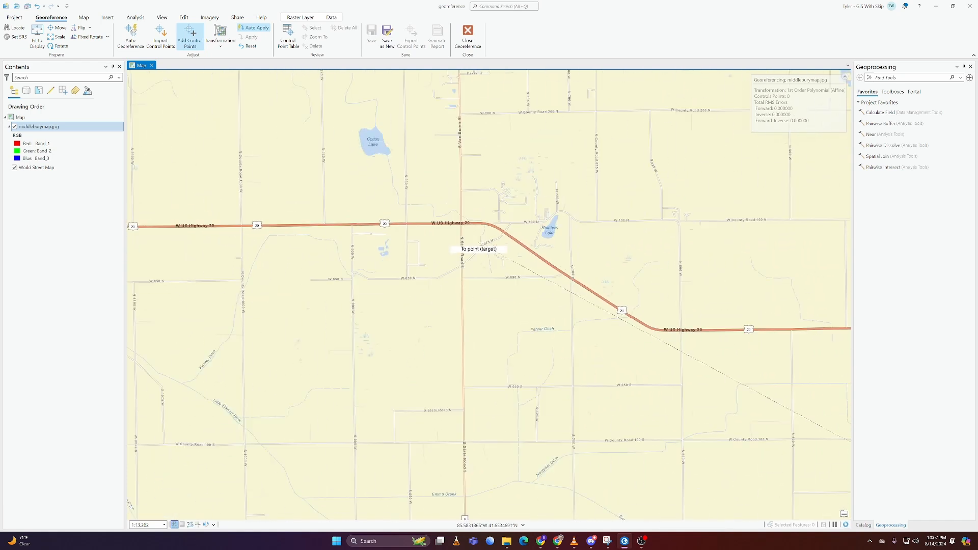
scroll(412, 243, down, 1)
scroll(235, 278, up, 2)
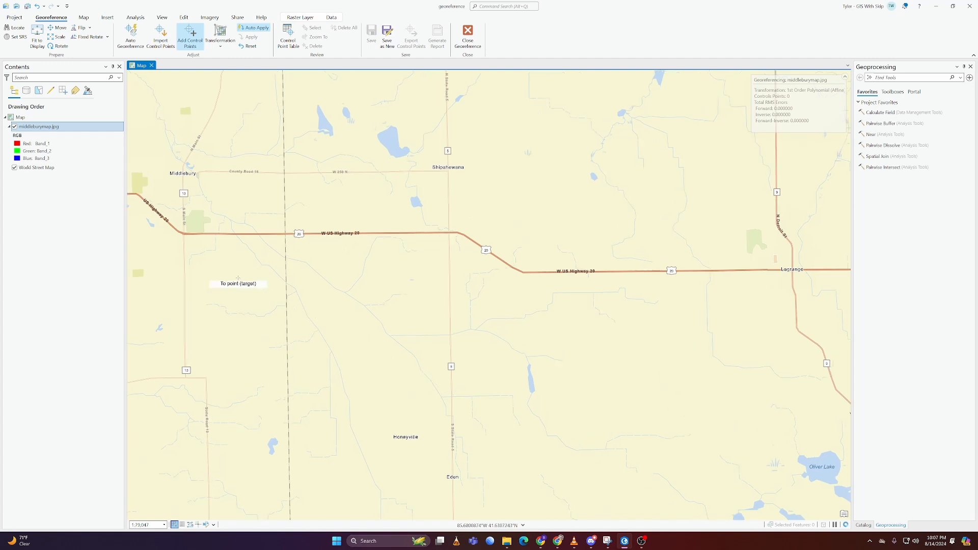
scroll(310, 260, up, 2)
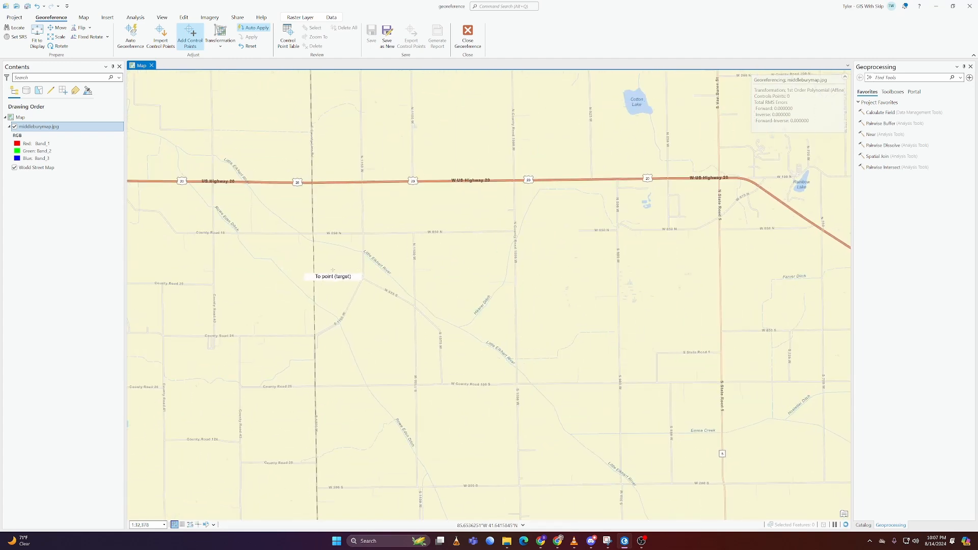
scroll(277, 268, down, 2)
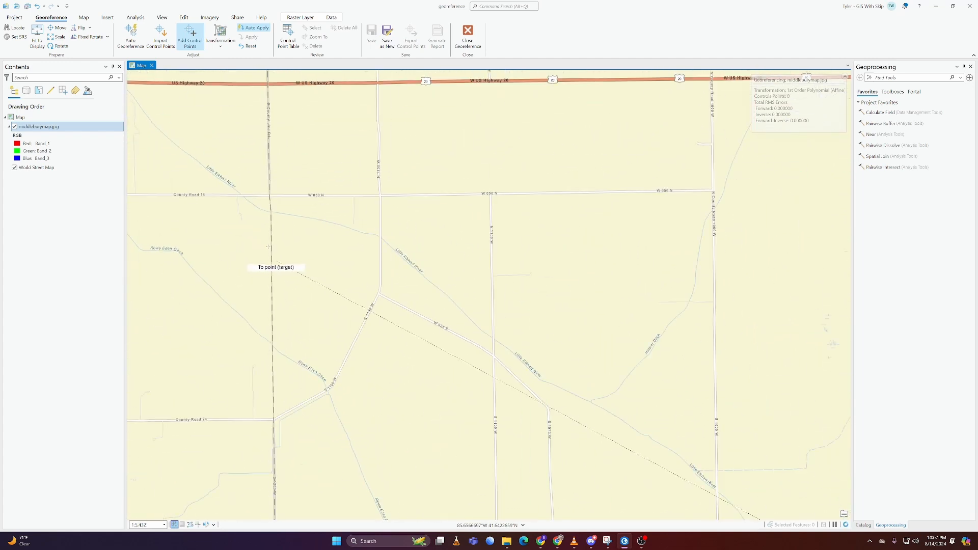
drag(274, 254, 297, 275)
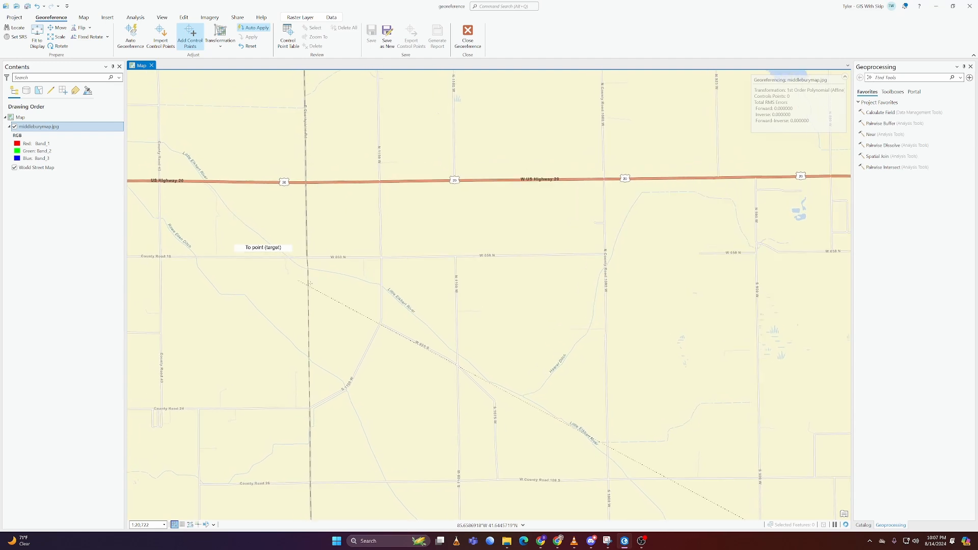
drag(460, 249, 472, 280)
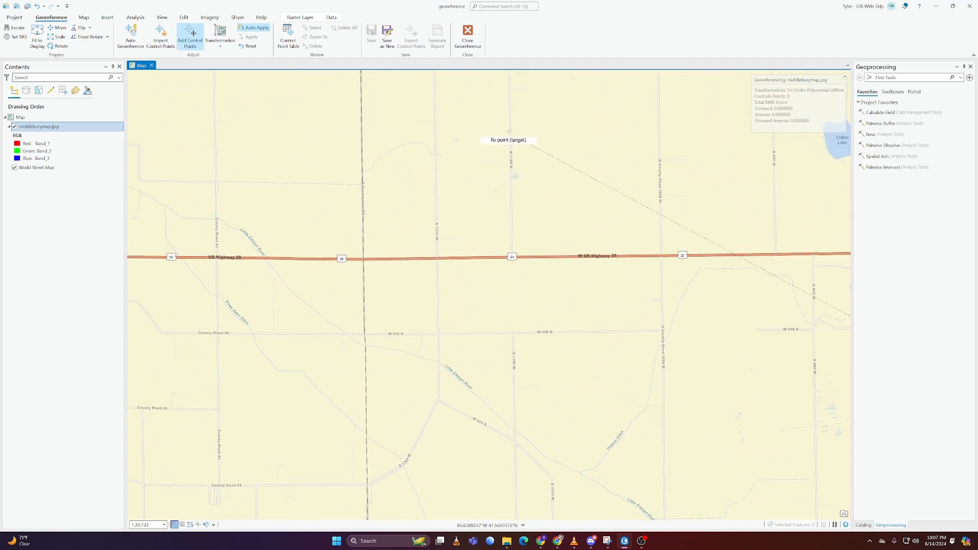
Try the W US Highway 20 and N 1100 W intersection as the first control point's target, then undo.
scroll(516, 263, up, 1)
scroll(519, 265, up, 2)
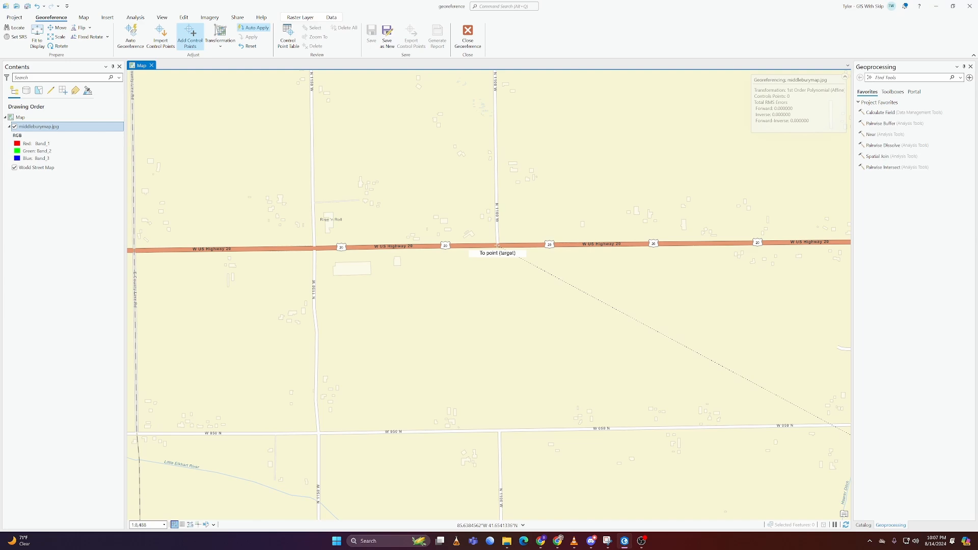
scroll(497, 246, up, 3)
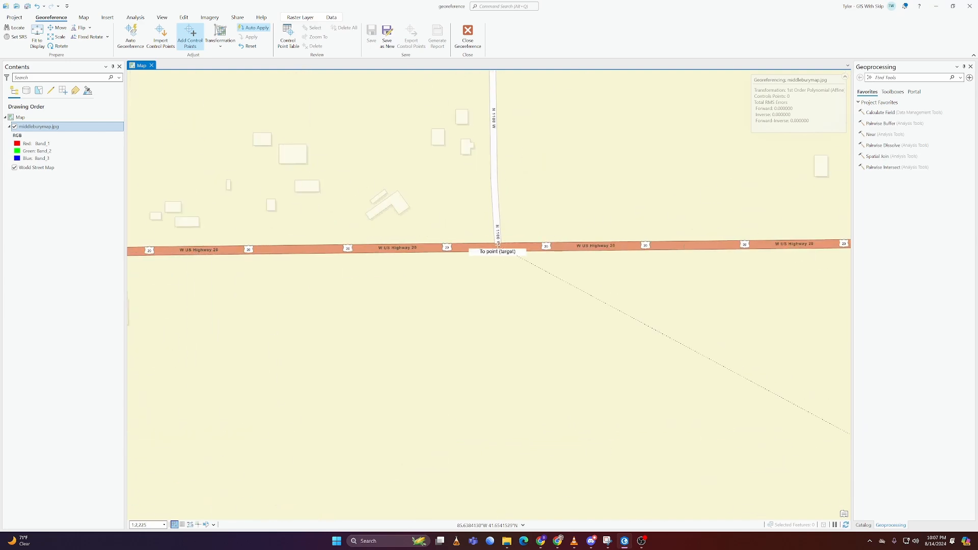
click(497, 247)
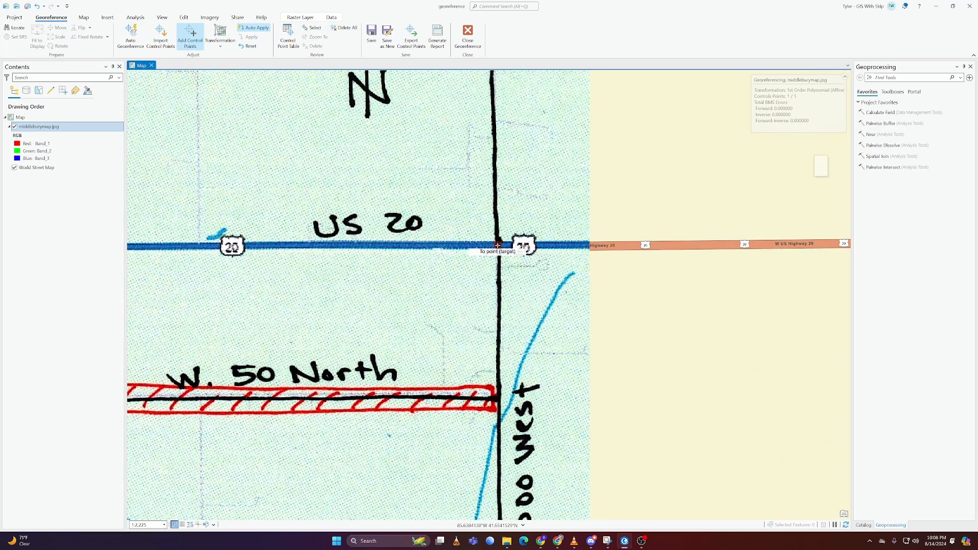
scroll(497, 247, down, 2)
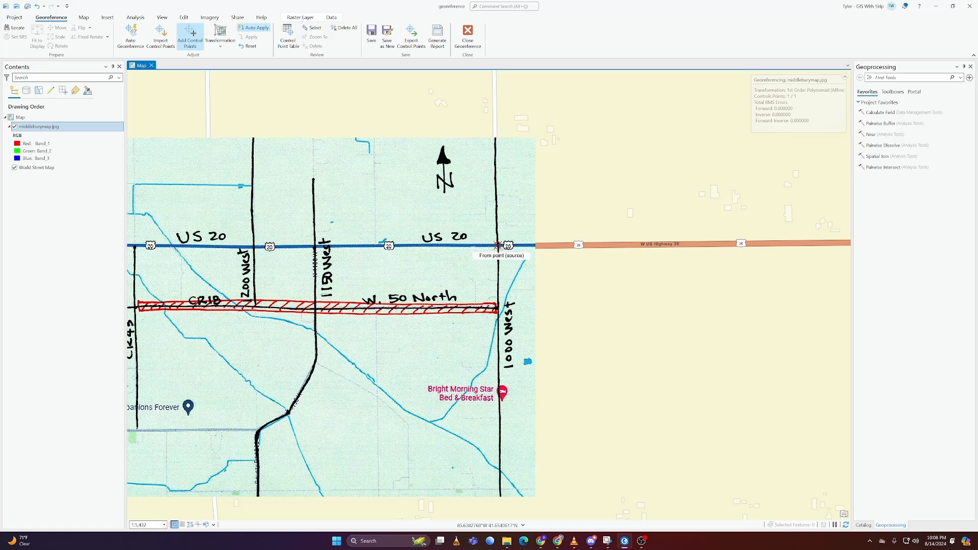
key(ctrl+z)
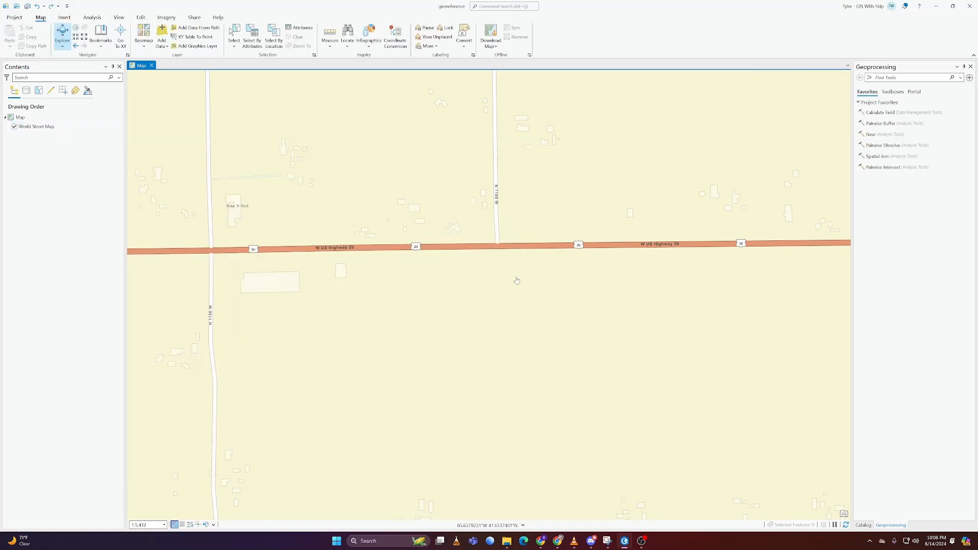
Locate the intersection of W US Highway 20 and N County Road 1000 W on the basemap.
drag(495, 289, 167, 269)
drag(612, 252, 484, 274)
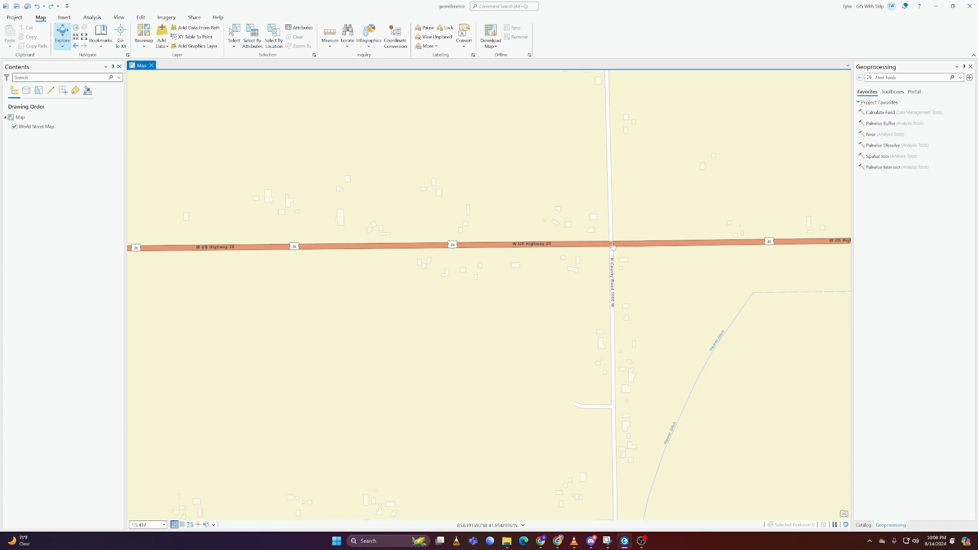
scroll(627, 247, down, 3)
Add middleburymap.jpg from the GIS_Data folder to the map again and zoom to its layer.
click(161, 45)
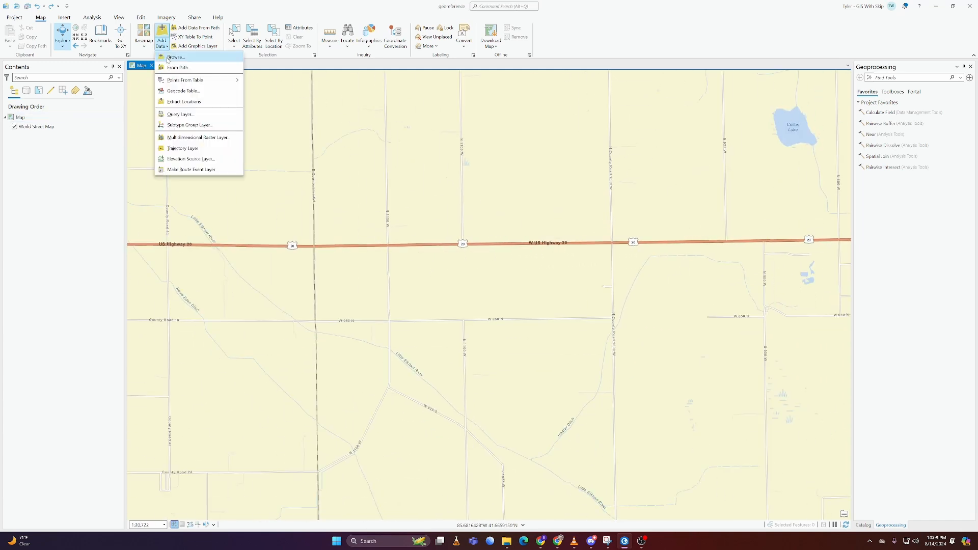
click(168, 58)
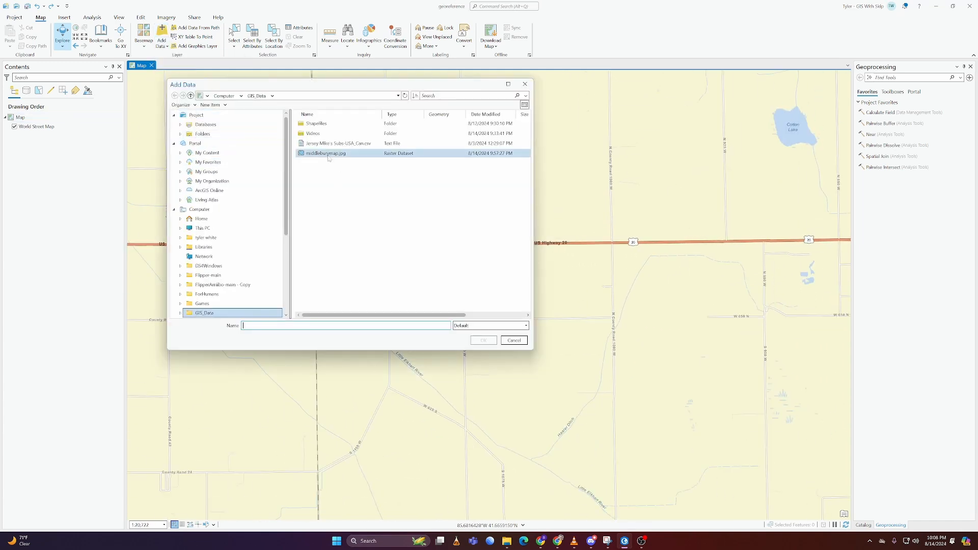
click(333, 155)
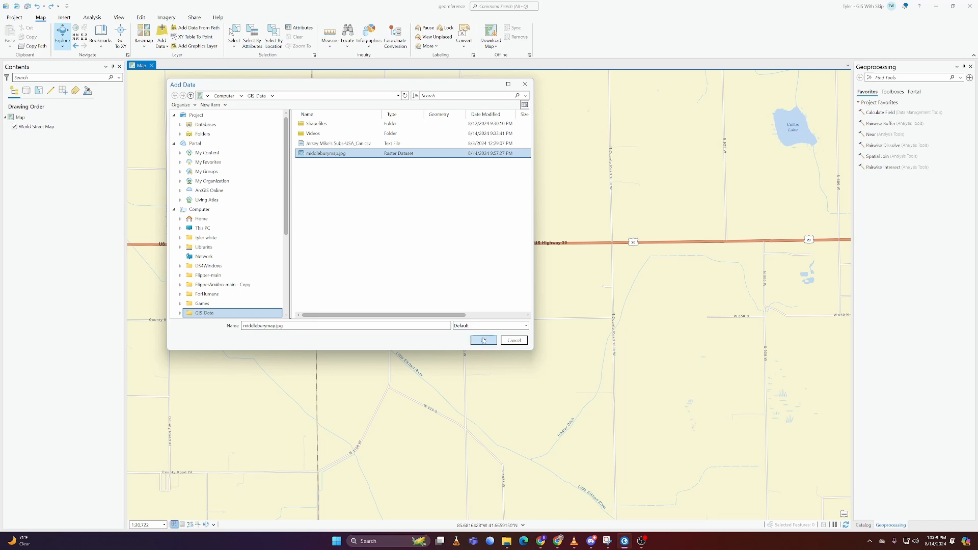
click(484, 340)
right_click(31, 126)
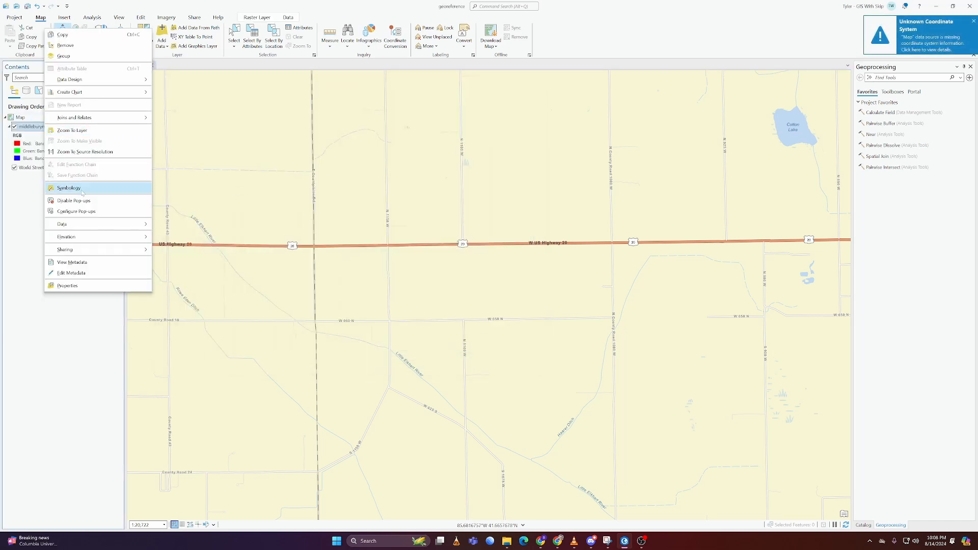
click(66, 130)
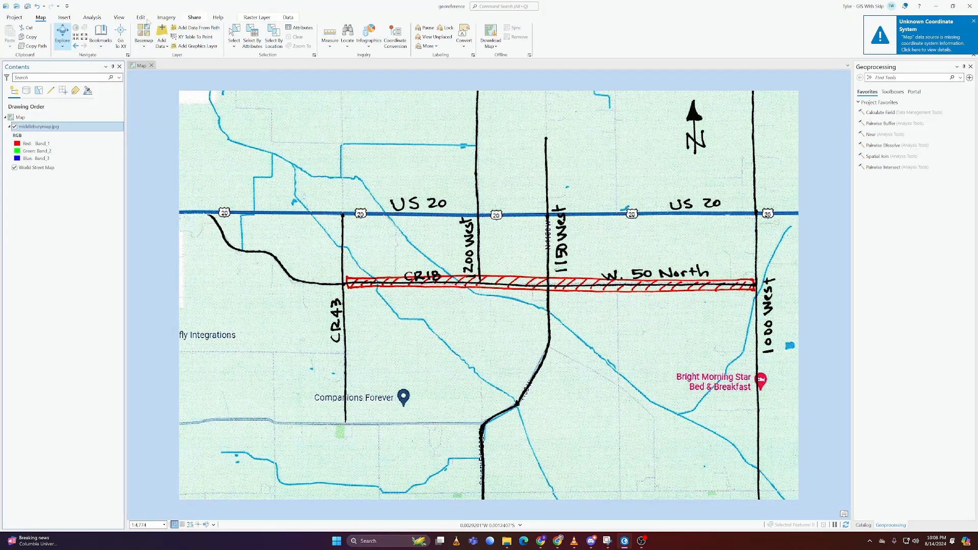
Start georeferencing middleburymap.jpg and place a control point's source on the US 20 and 1000 West intersection in the image.
click(166, 17)
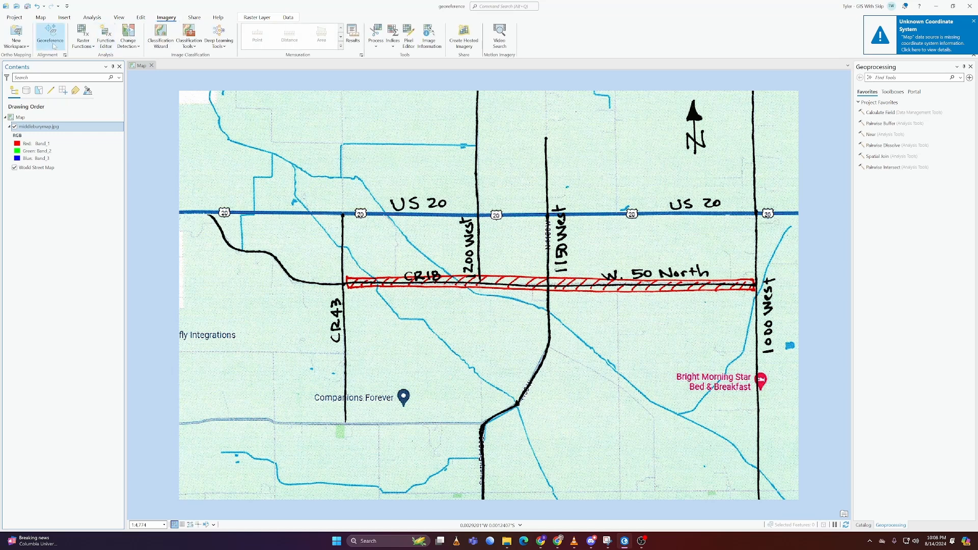
click(51, 36)
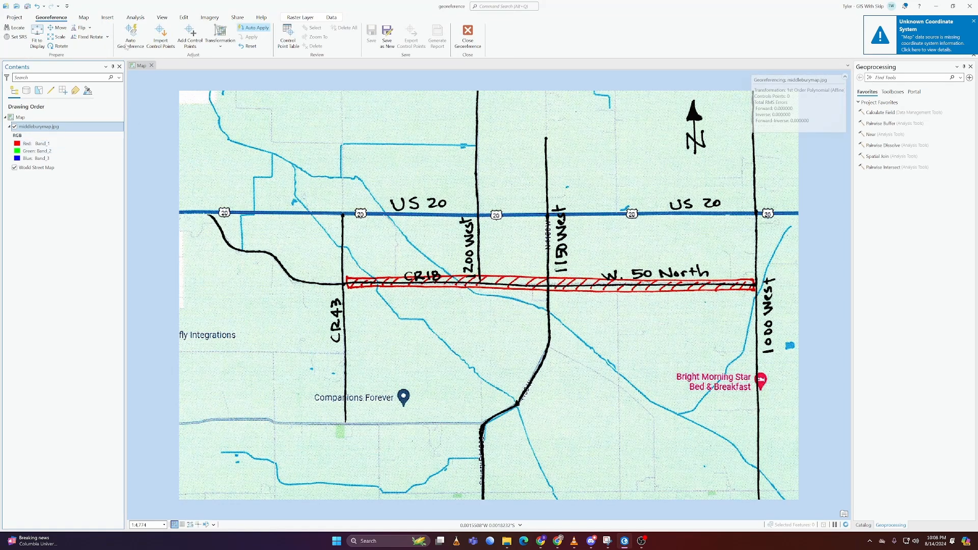
click(190, 36)
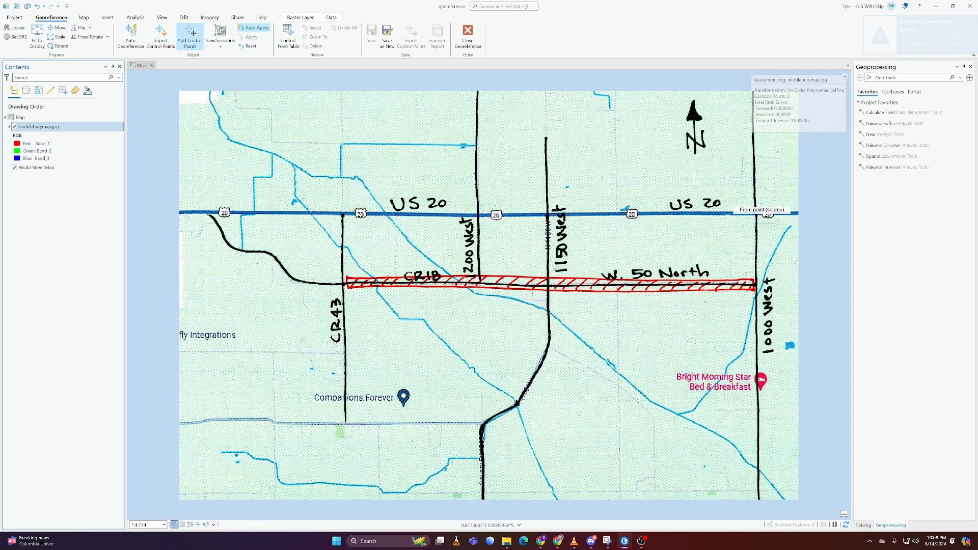
click(755, 214)
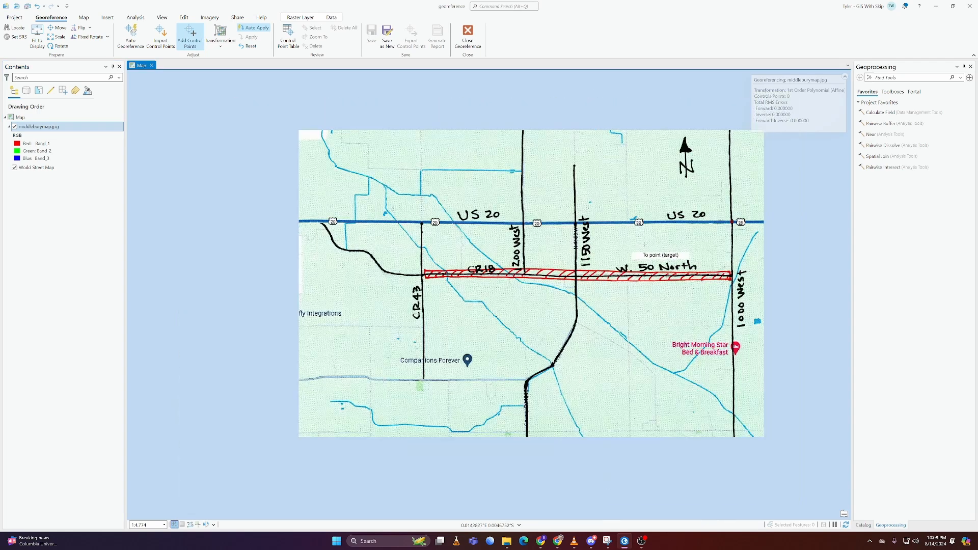
Place the first control point's target on the basemap intersection of W US Highway 20 and N County Road 1000 W.
scroll(445, 223, down, 15)
scroll(374, 203, down, 2)
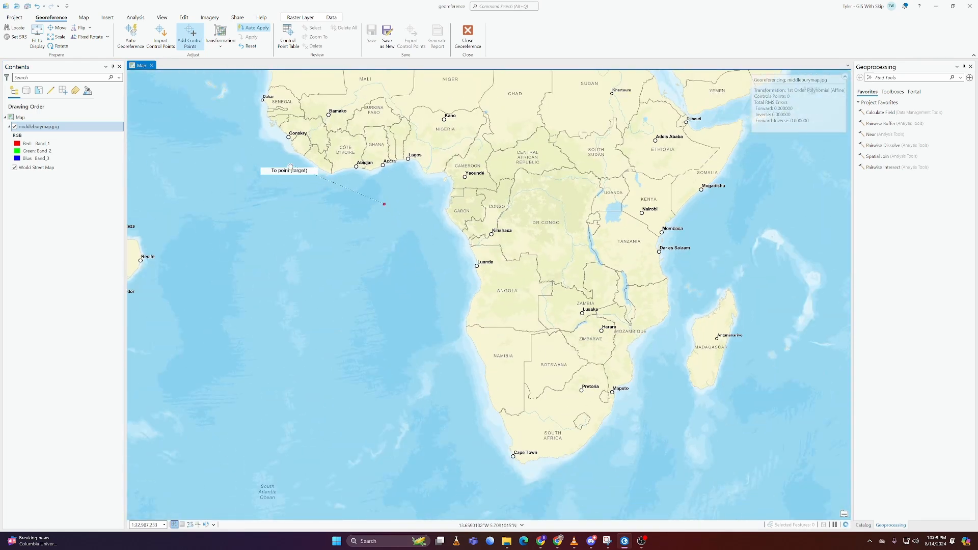
drag(291, 163, 642, 301)
drag(328, 163, 673, 379)
scroll(469, 323, up, 10)
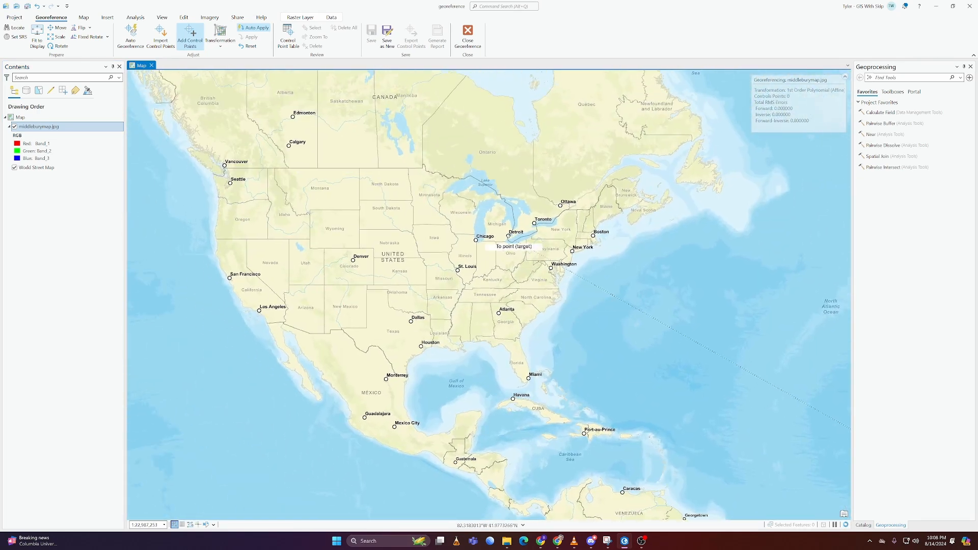
scroll(423, 243, up, 6)
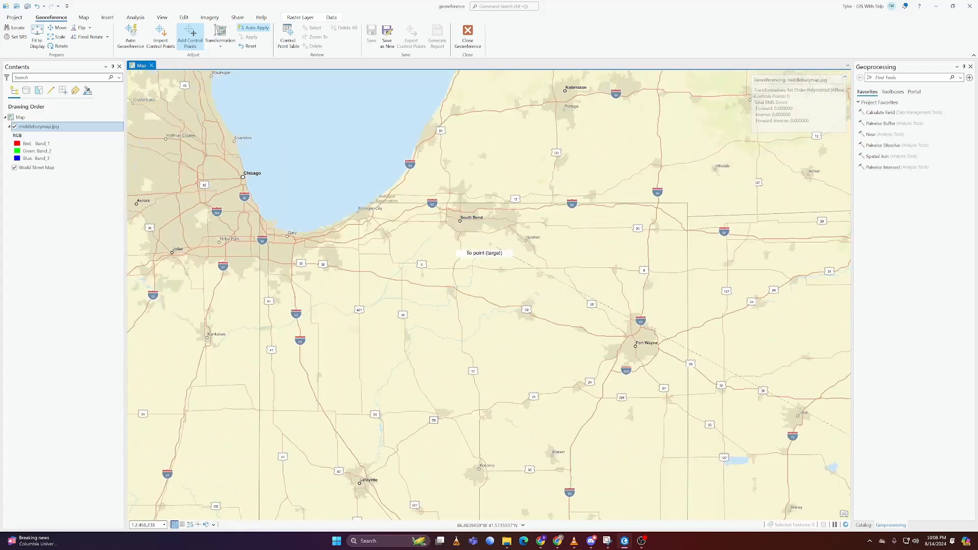
scroll(680, 219, up, 10)
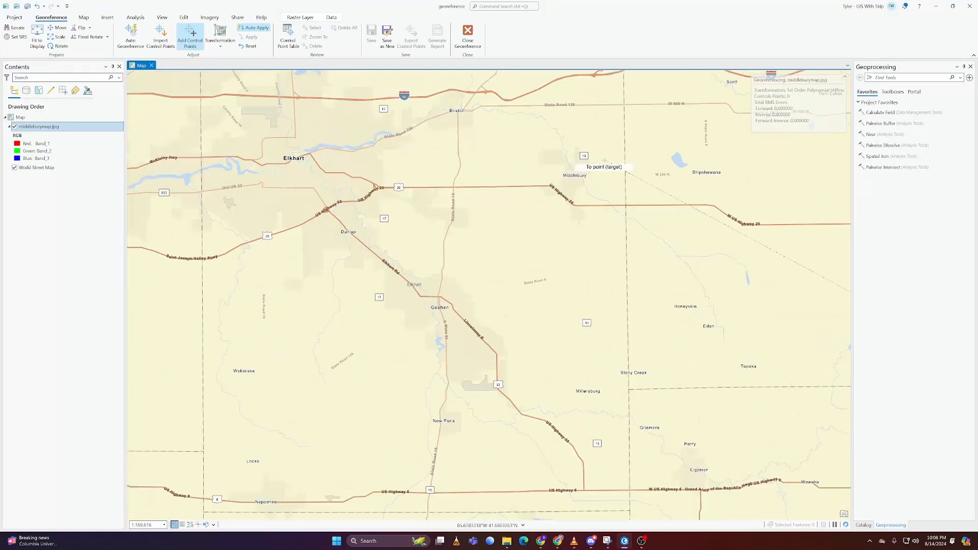
scroll(509, 264, up, 4)
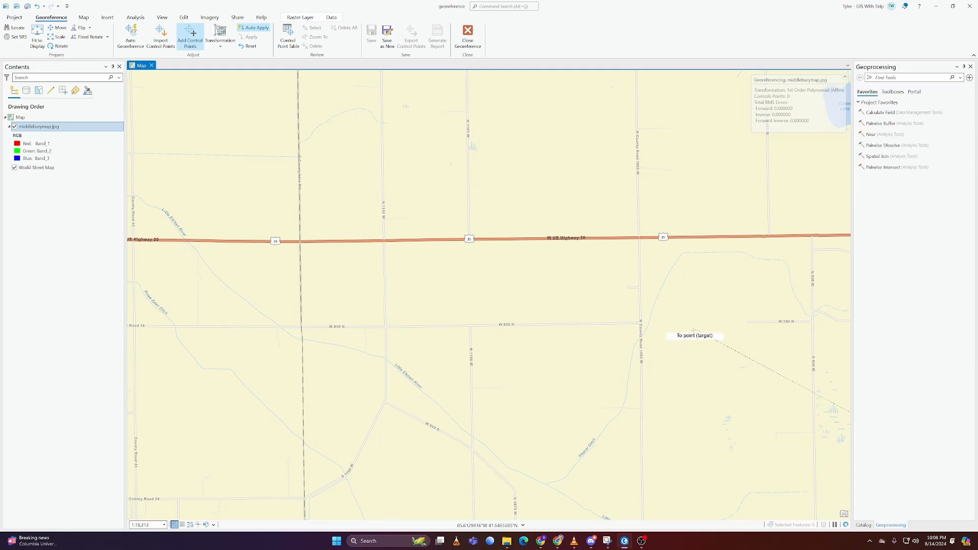
scroll(664, 258, up, 2)
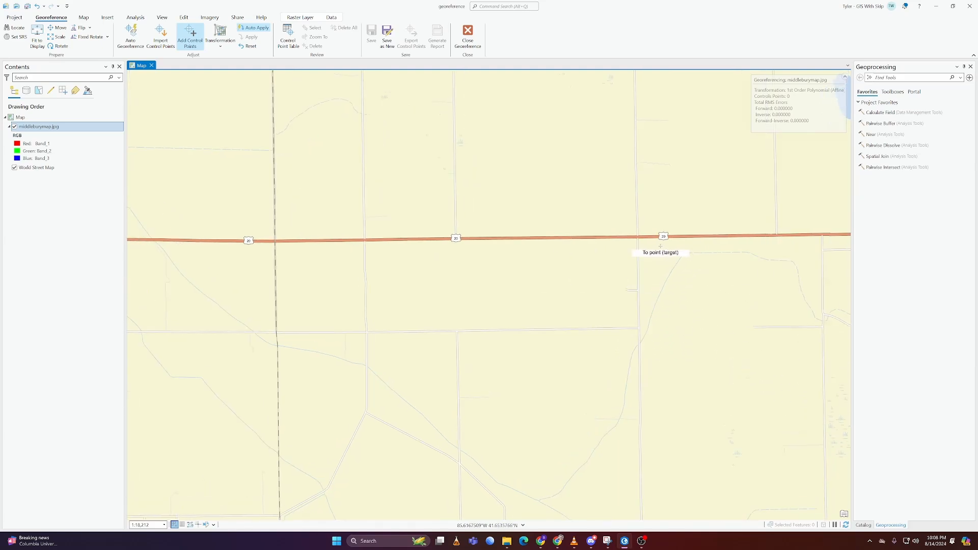
scroll(627, 232, up, 5)
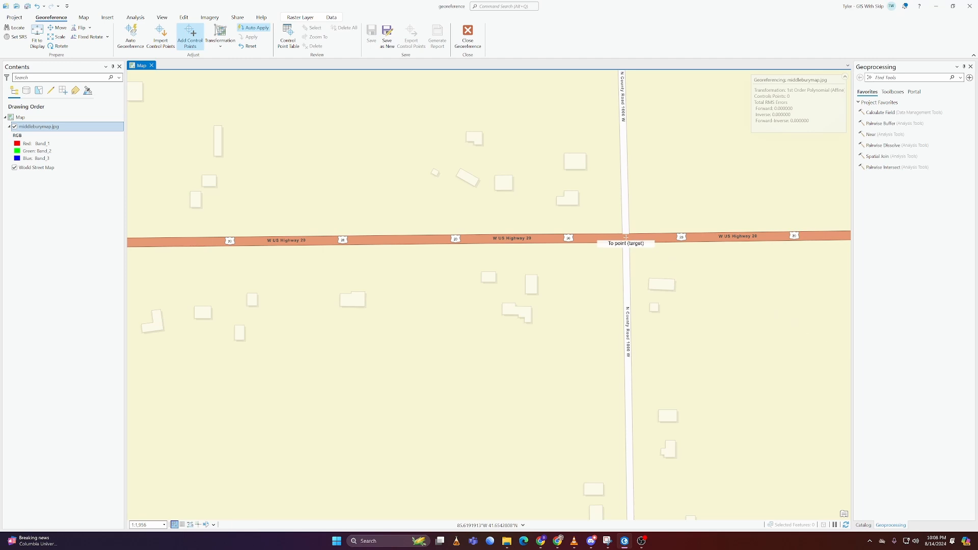
click(626, 238)
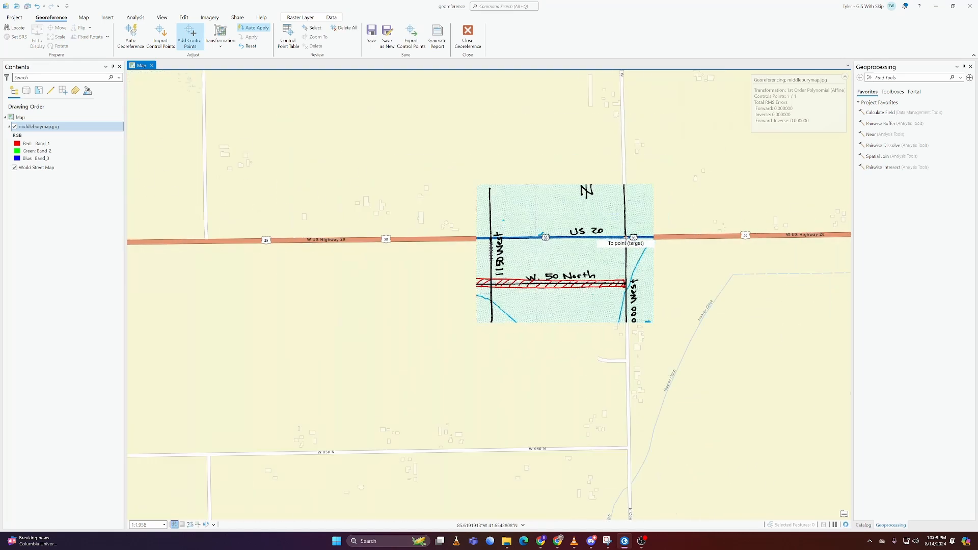
scroll(626, 238, down, 5)
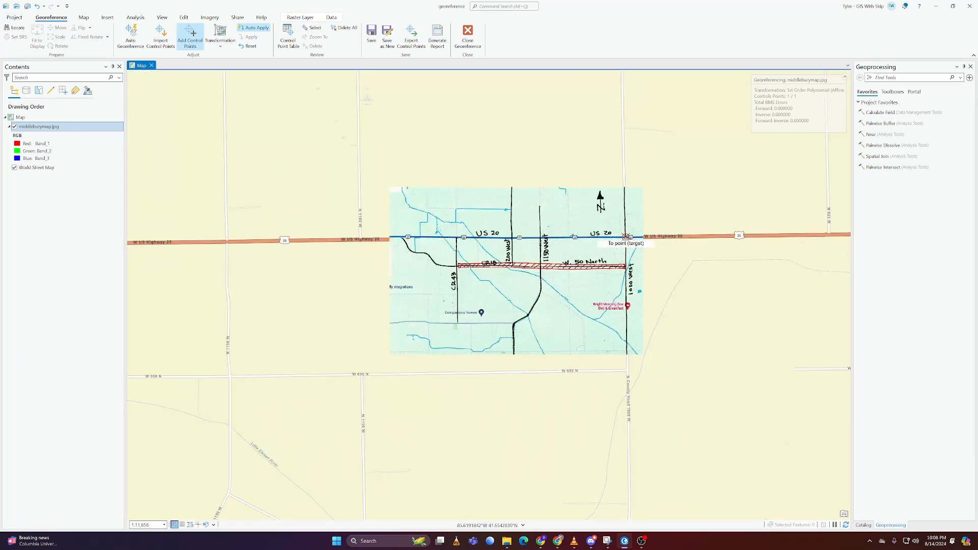
Place the second control point's source on the intersection of US 20 and CR43 in the hand-drawn image.
scroll(625, 237, up, 2)
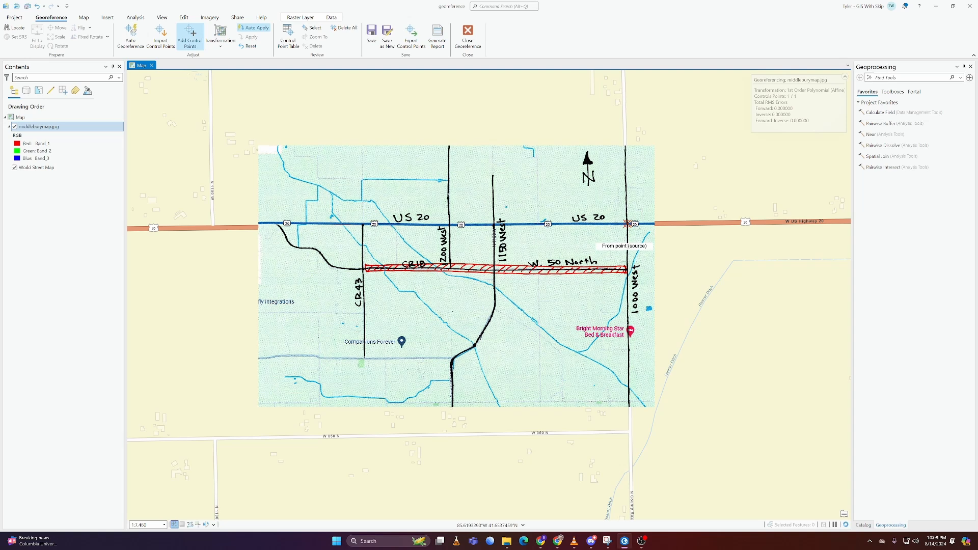
scroll(356, 289, down, 2)
drag(356, 290, 670, 267)
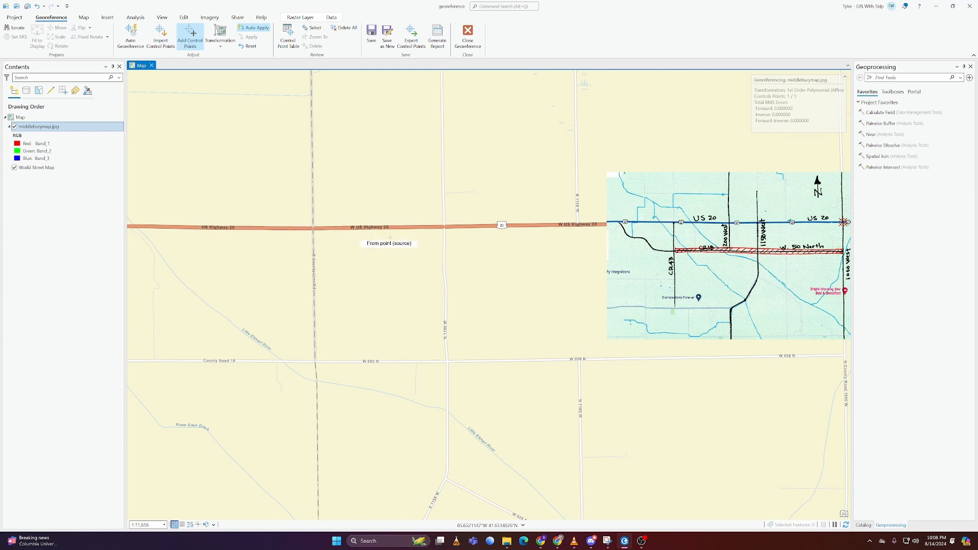
scroll(389, 237, down, 4)
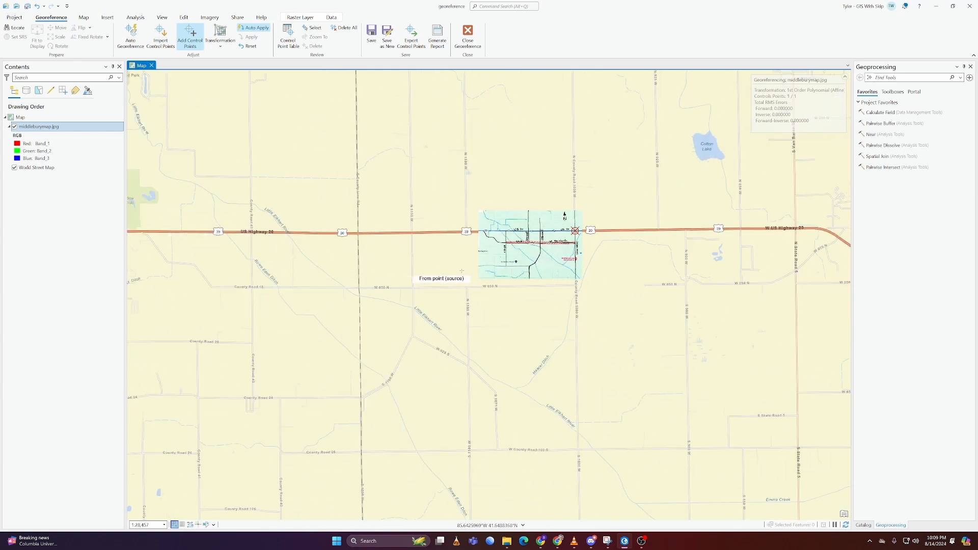
scroll(509, 223, up, 10)
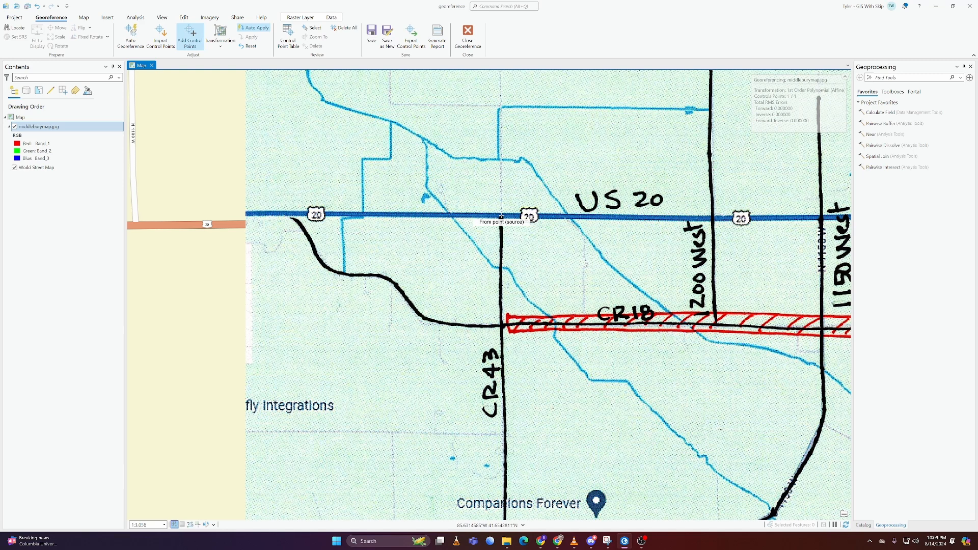
click(501, 216)
Place the second control point's target on the basemap intersection of US Highway 20 and County Road 43.
scroll(502, 216, down, 8)
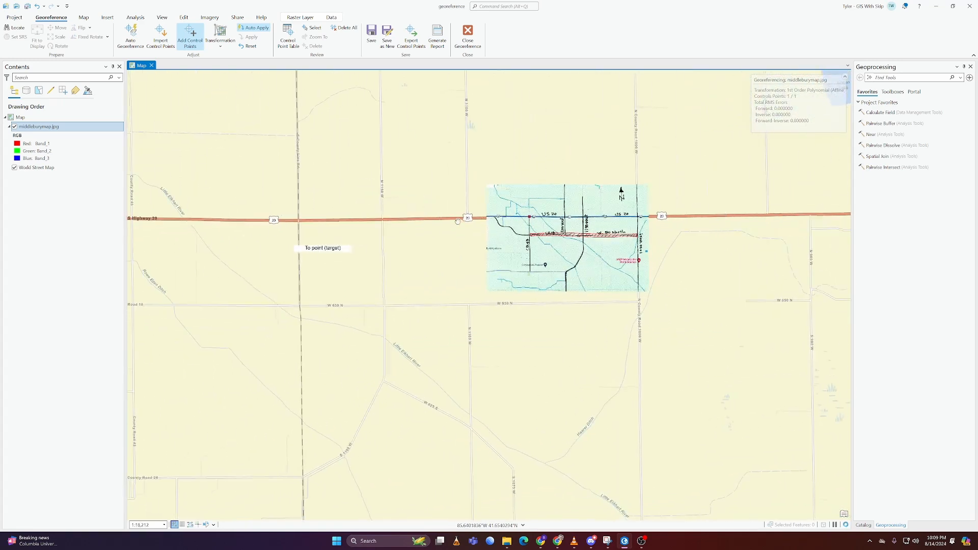
scroll(305, 214, up, 2)
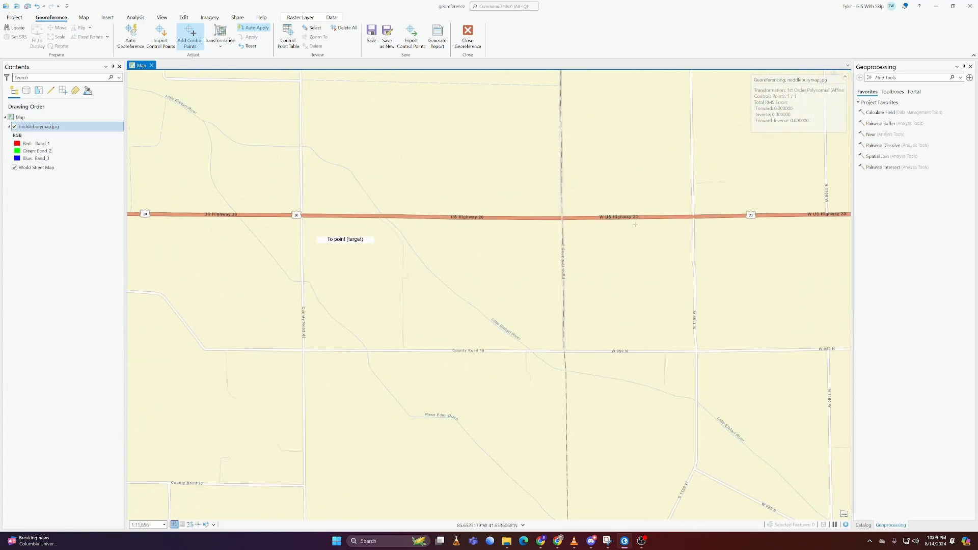
scroll(288, 230, up, 2)
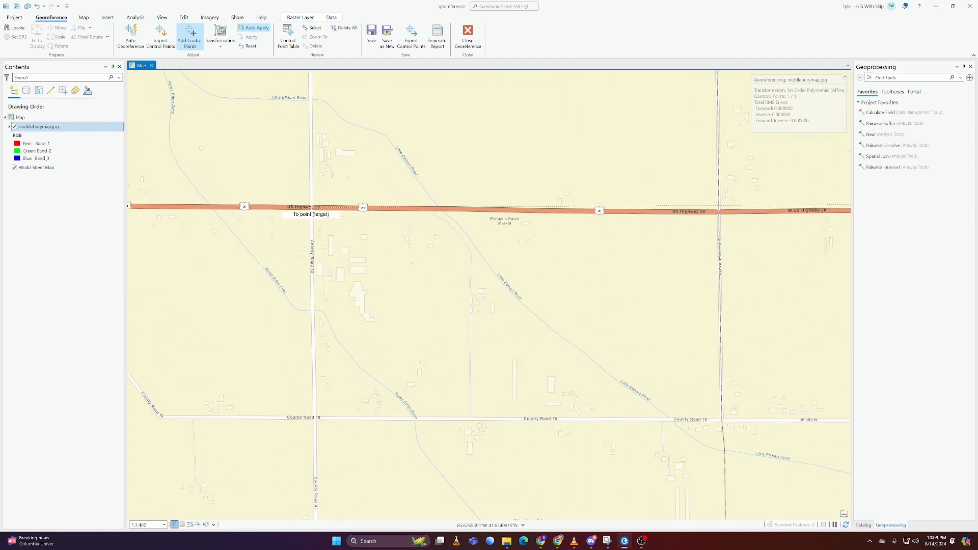
click(312, 207)
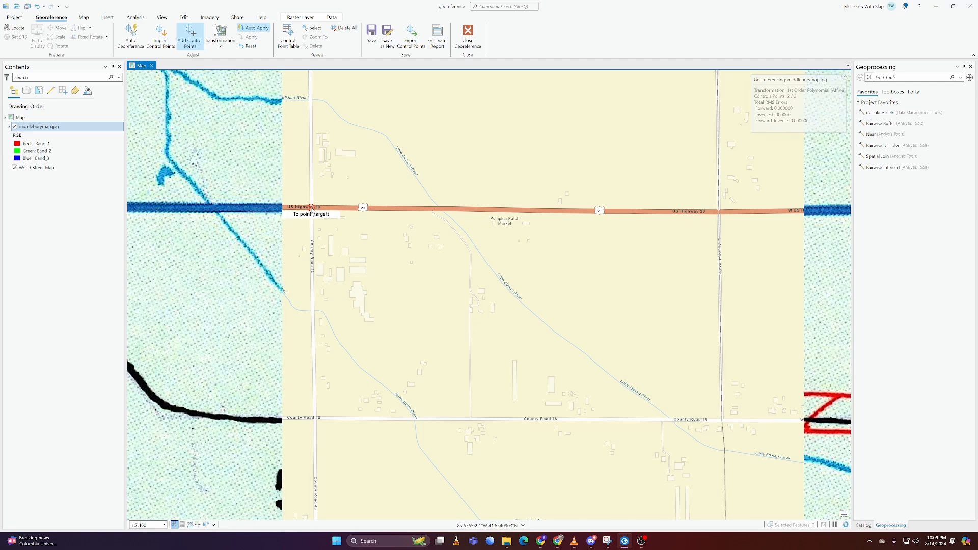
Set the transparency of middleburymap.jpg to 83.1% and compare its drawn roads with the basemap beneath.
scroll(312, 207, down, 5)
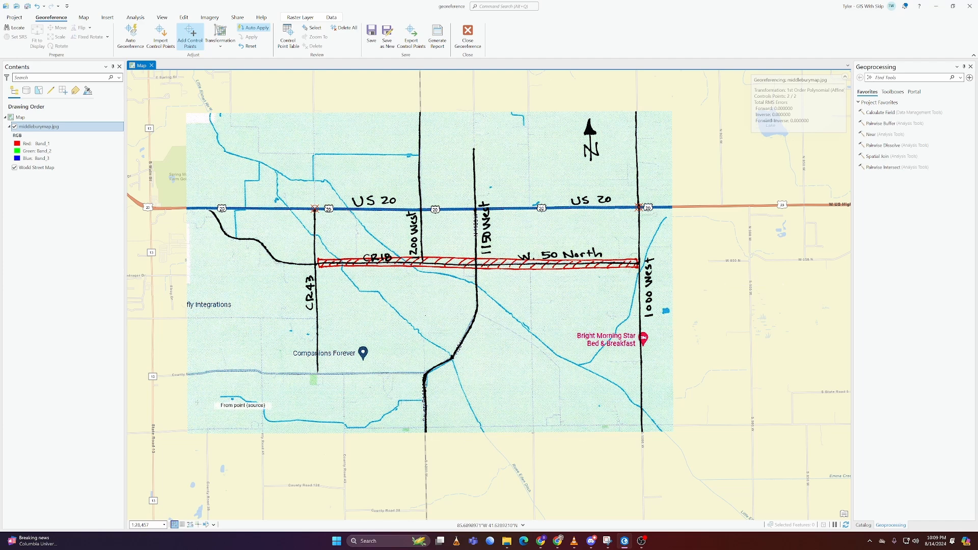
scroll(154, 414, up, 3)
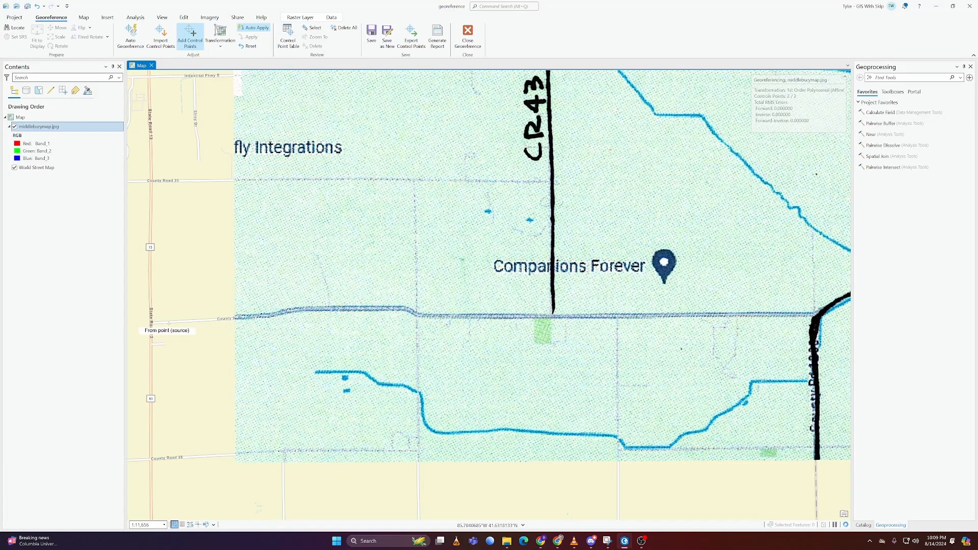
scroll(407, 272, down, 4)
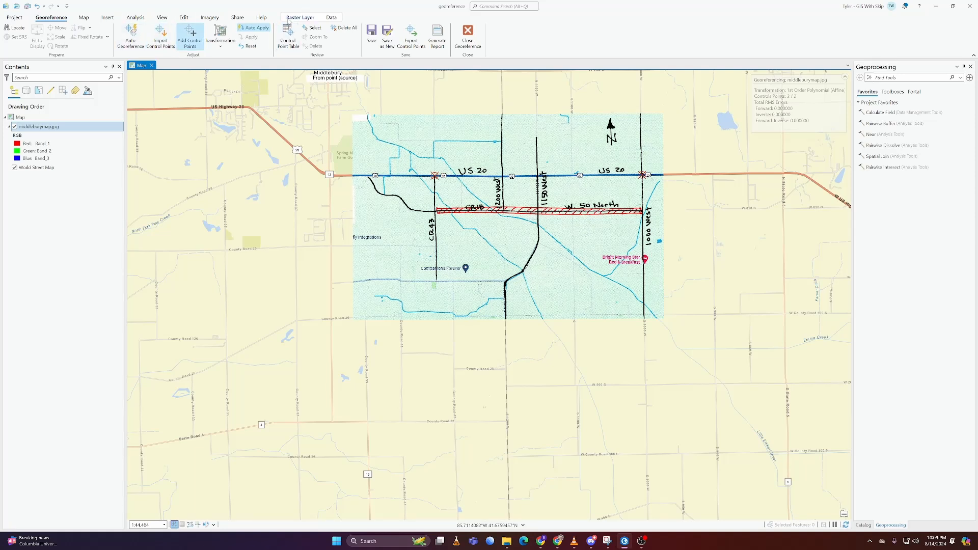
click(289, 19)
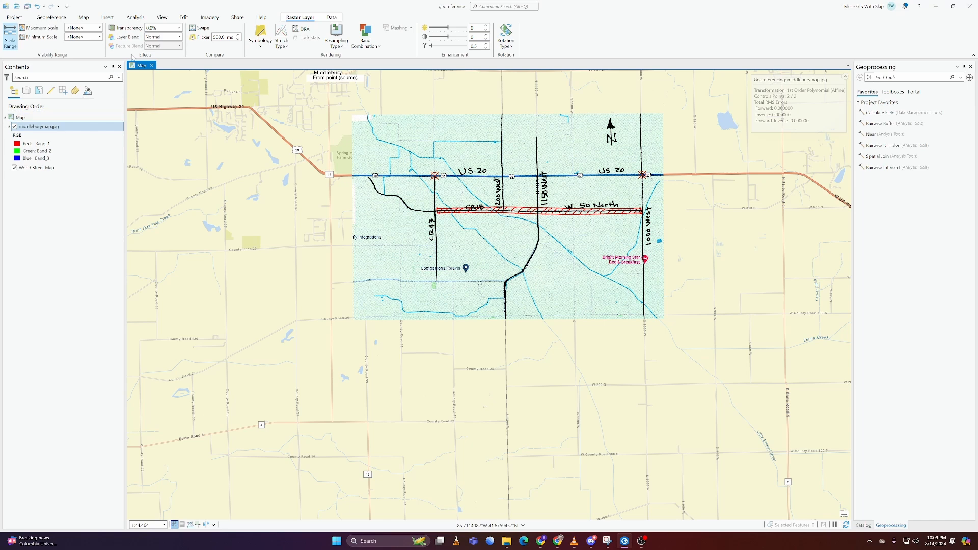
scroll(431, 149, up, 4)
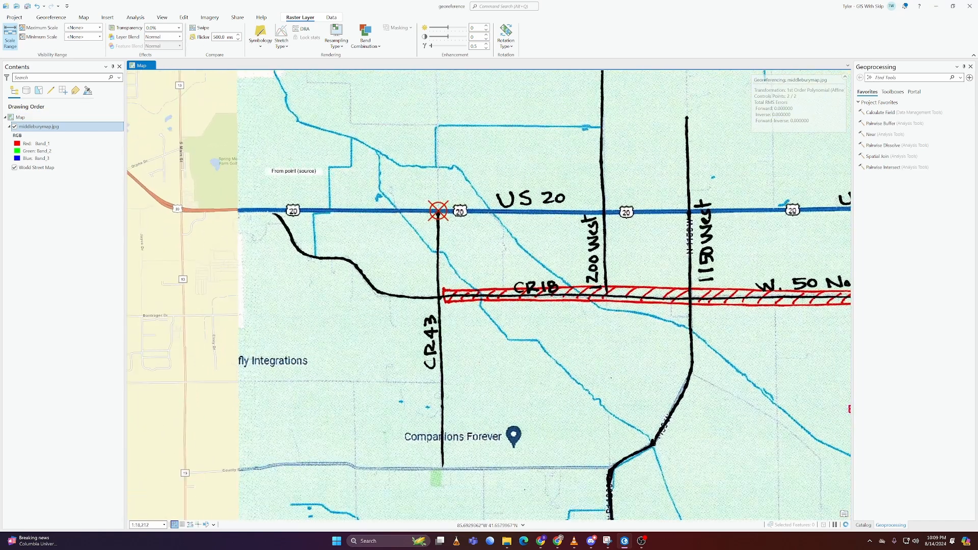
click(180, 28)
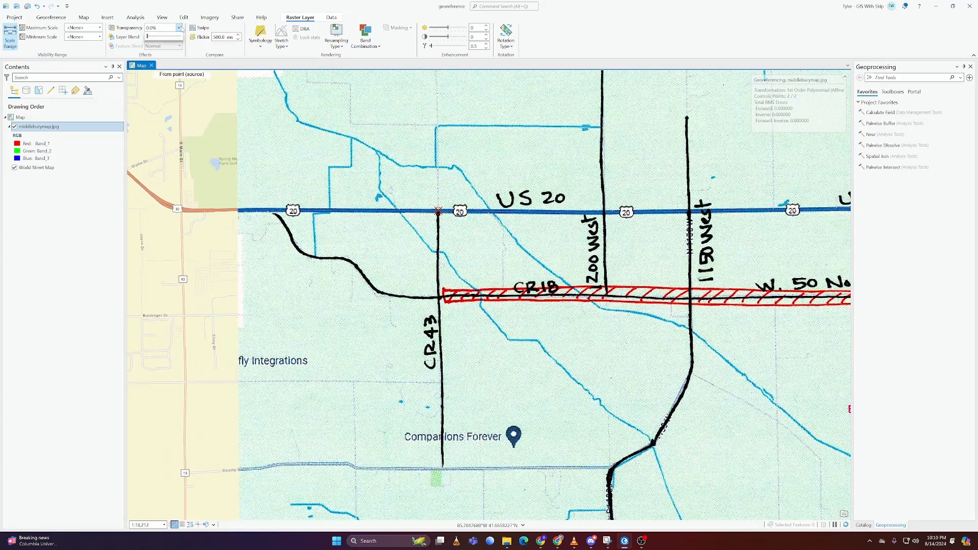
drag(150, 37, 177, 39)
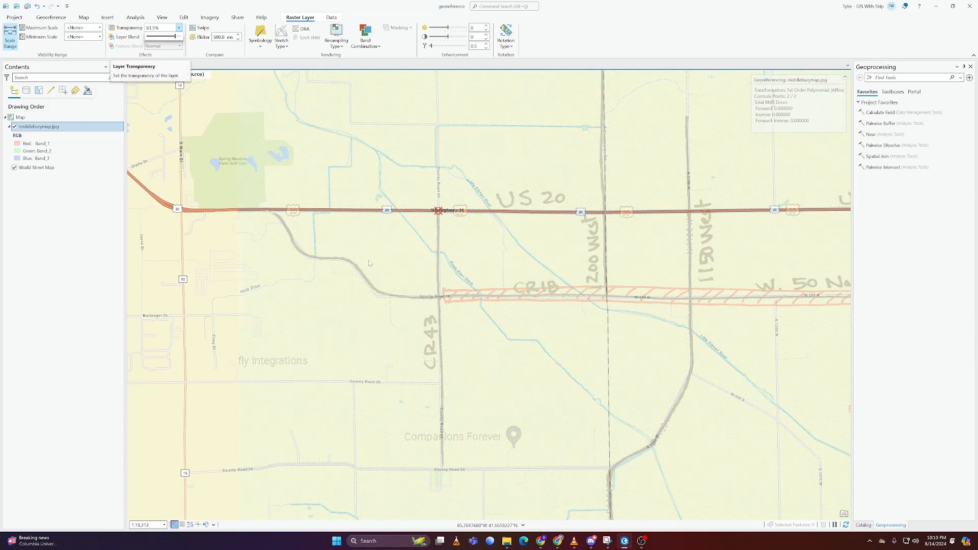
scroll(377, 289, up, 2)
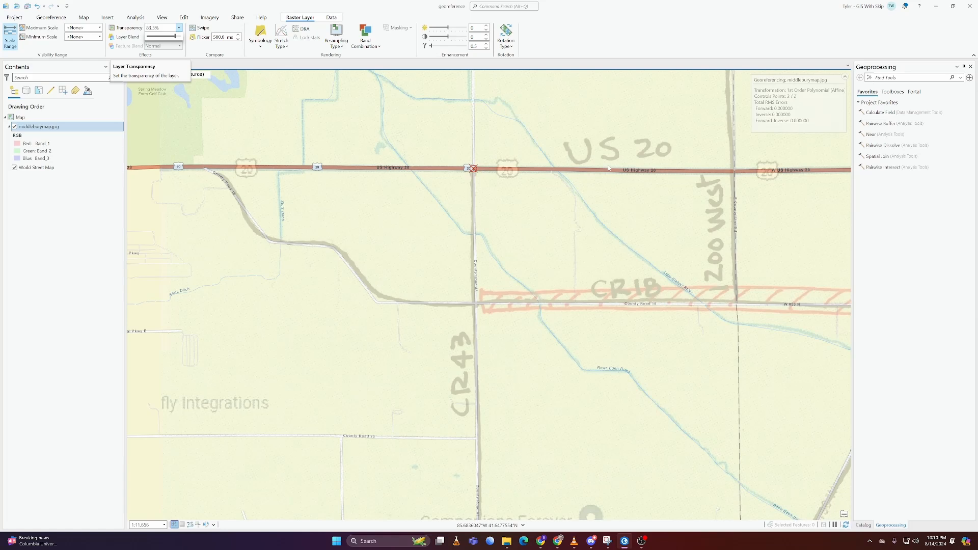
Save the georeferencing of middleburymap.jpg and close the georeferencing session.
click(67, 19)
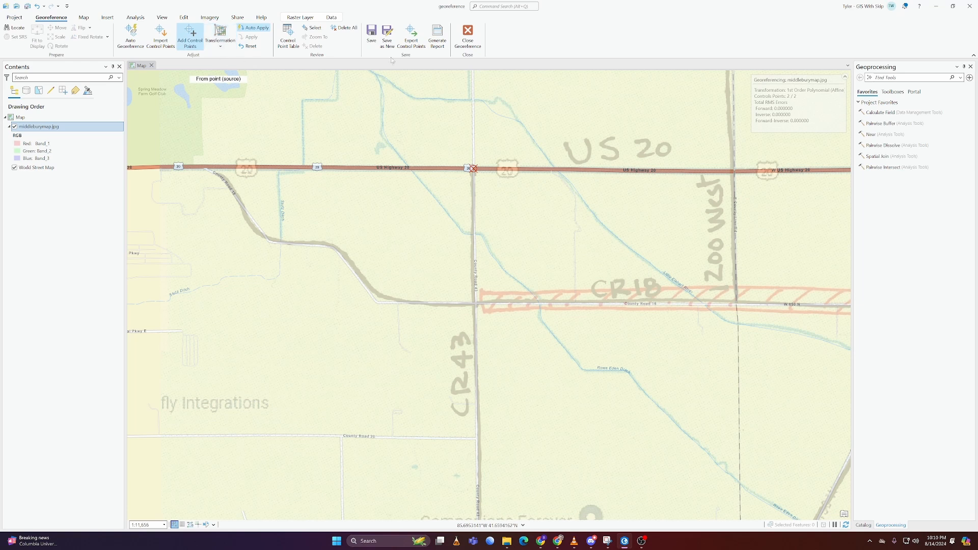
click(467, 31)
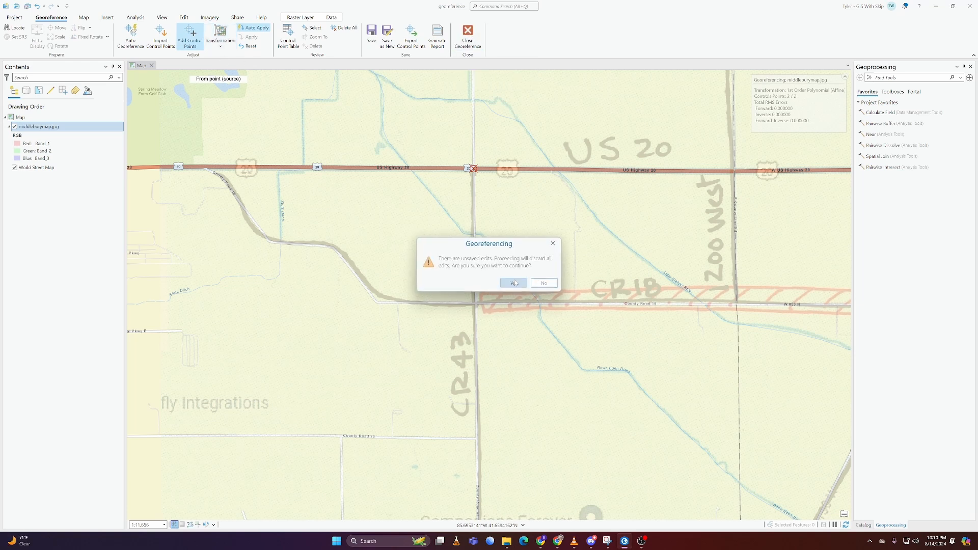
click(514, 283)
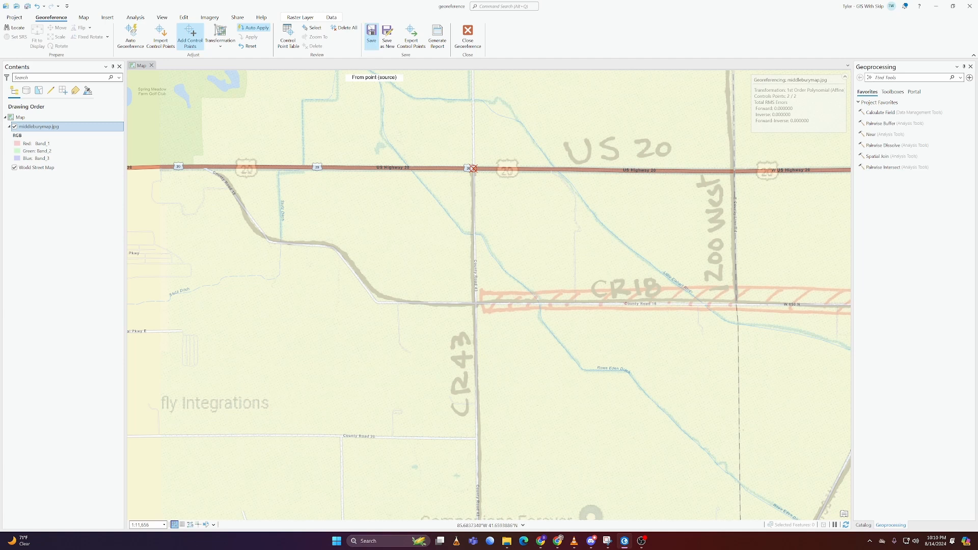
click(468, 32)
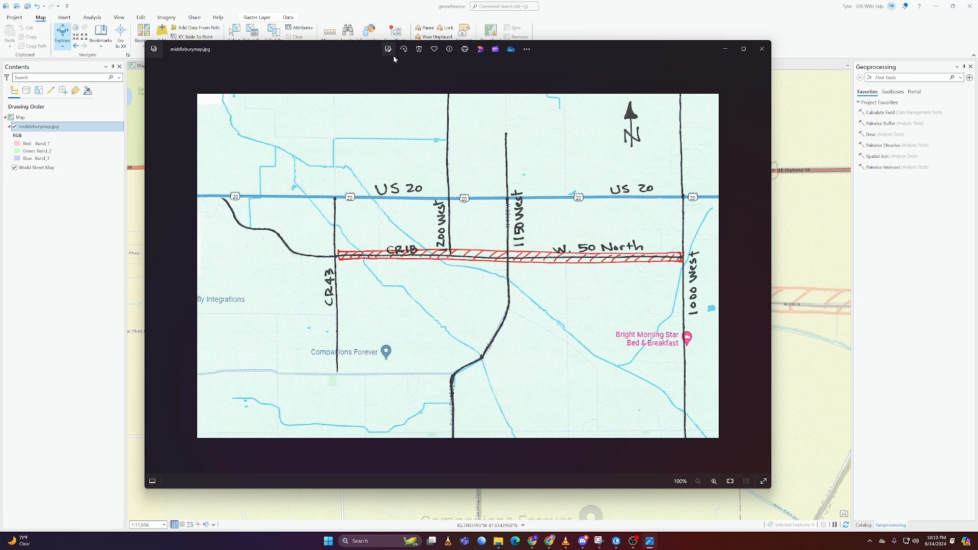
Examine the roads drawn around US 20, CR43 and CR18 in the original middleburymap.jpg and minimize the image viewer.
scroll(415, 143, up, 2)
click(510, 120)
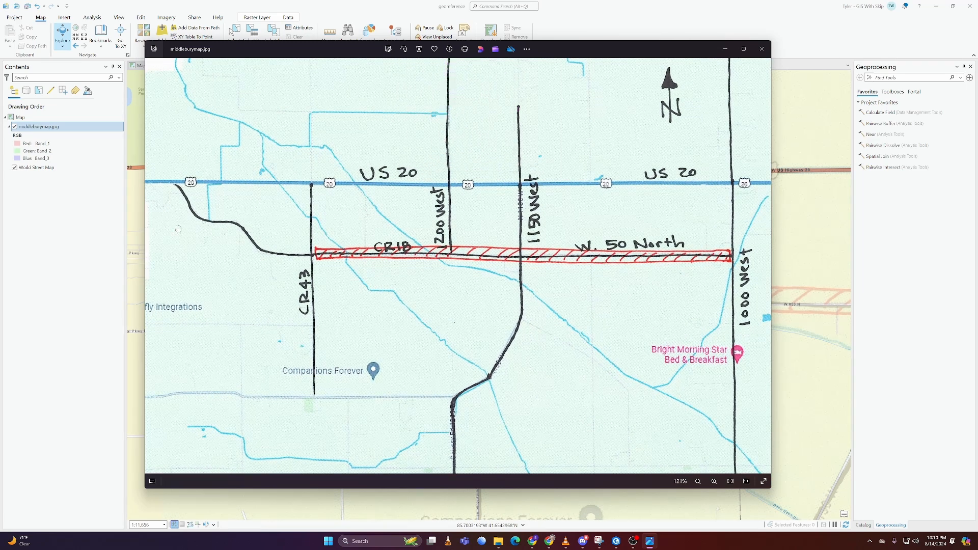
scroll(201, 230, up, 5)
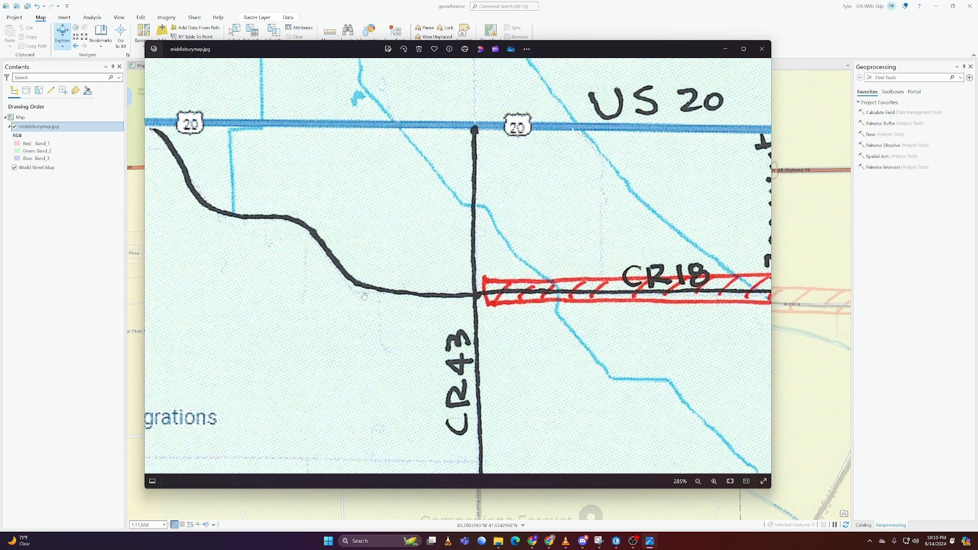
scroll(325, 221, down, 2)
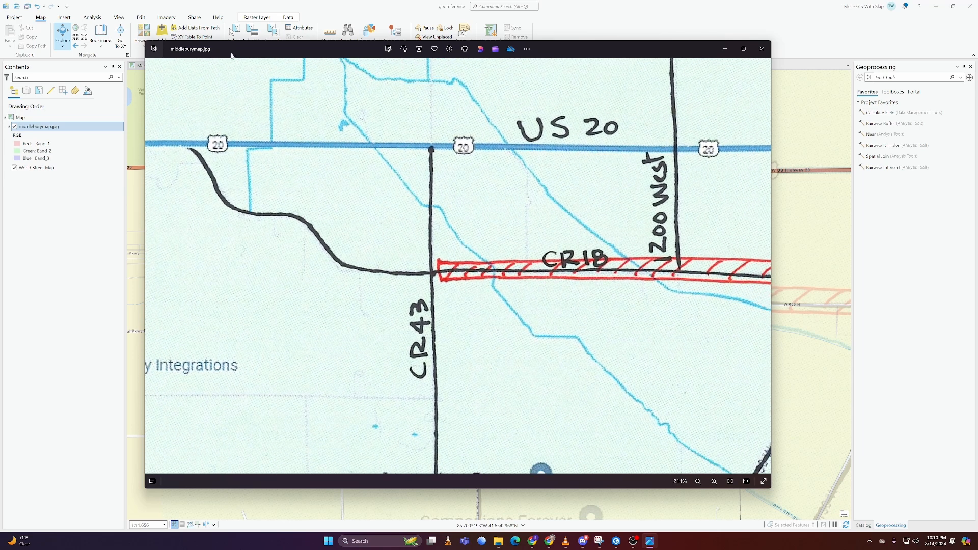
scroll(549, 289, down, 3)
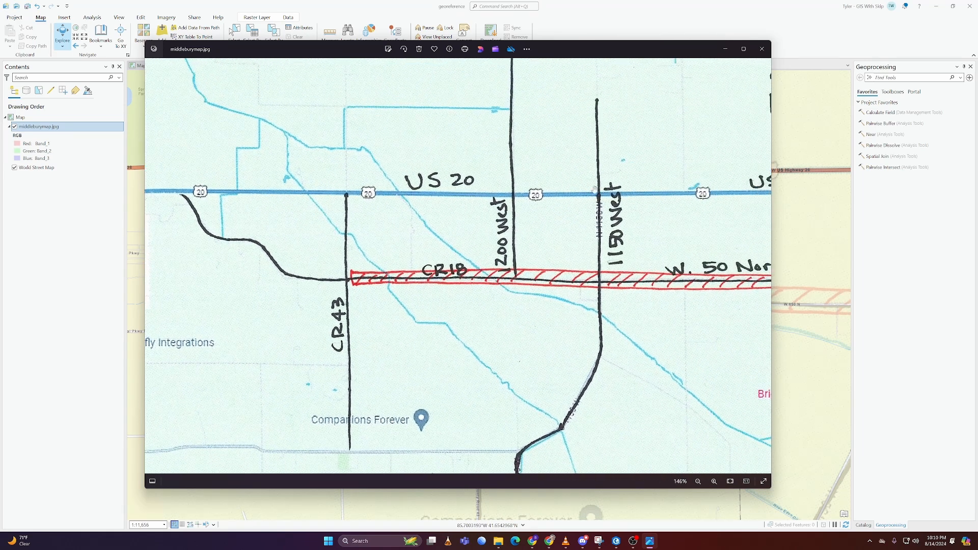
click(724, 48)
Examine how the semi-transparent drawing lines up with the basemap roads and streams southeast of Middlebury.
scroll(505, 274, up, 2)
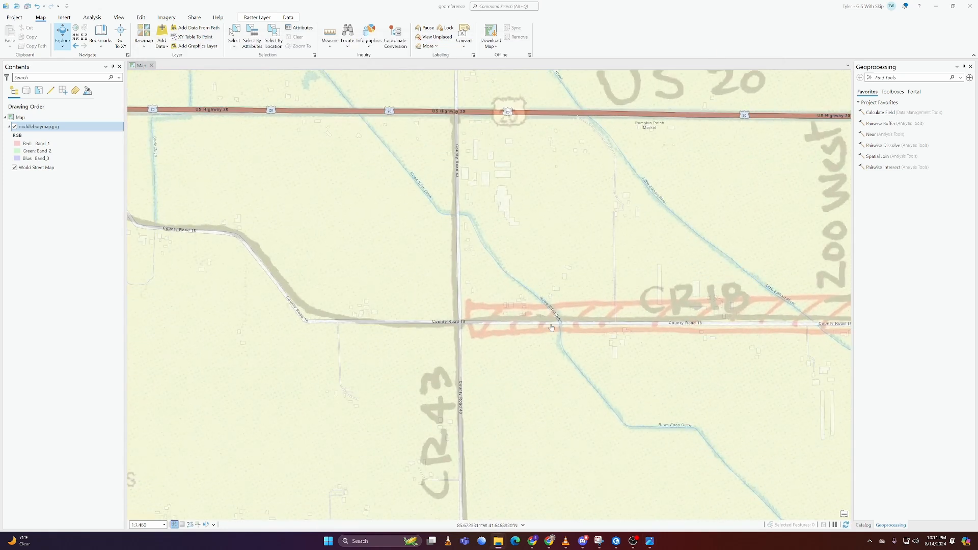
scroll(551, 328, down, 6)
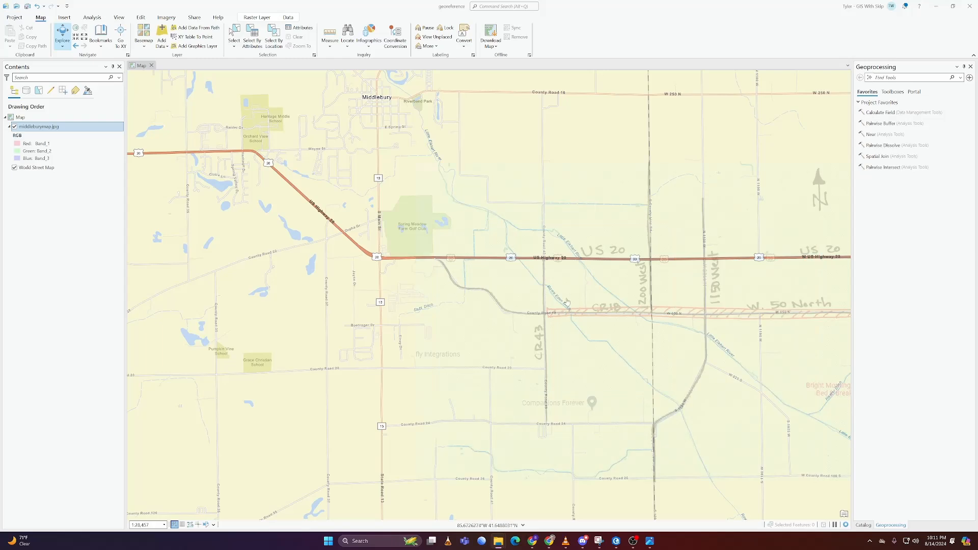
scroll(566, 302, up, 2)
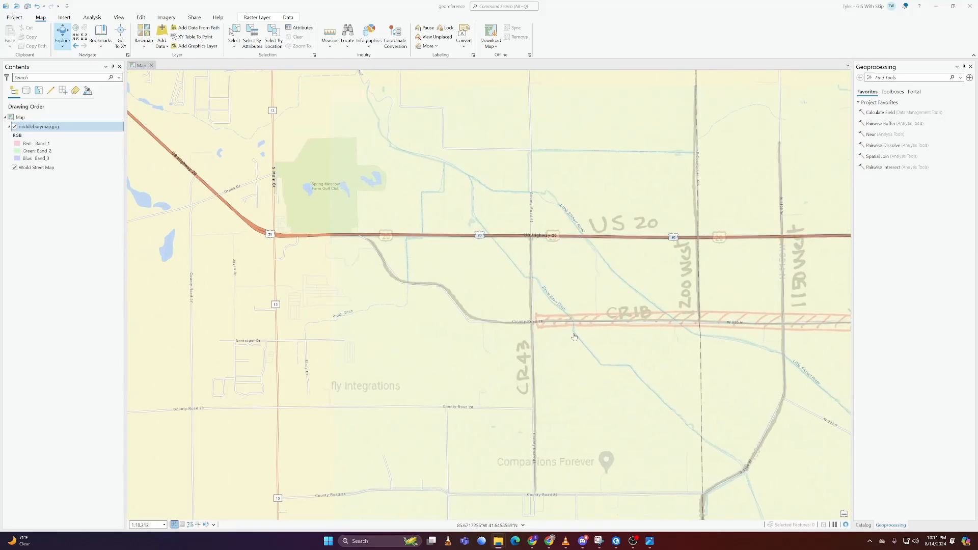
scroll(576, 302, down, 5)
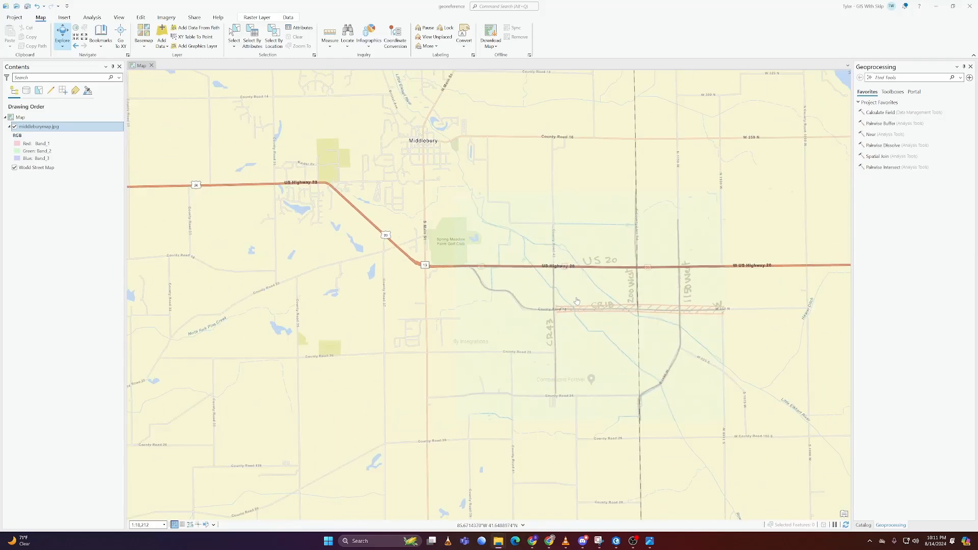
scroll(577, 301, down, 3)
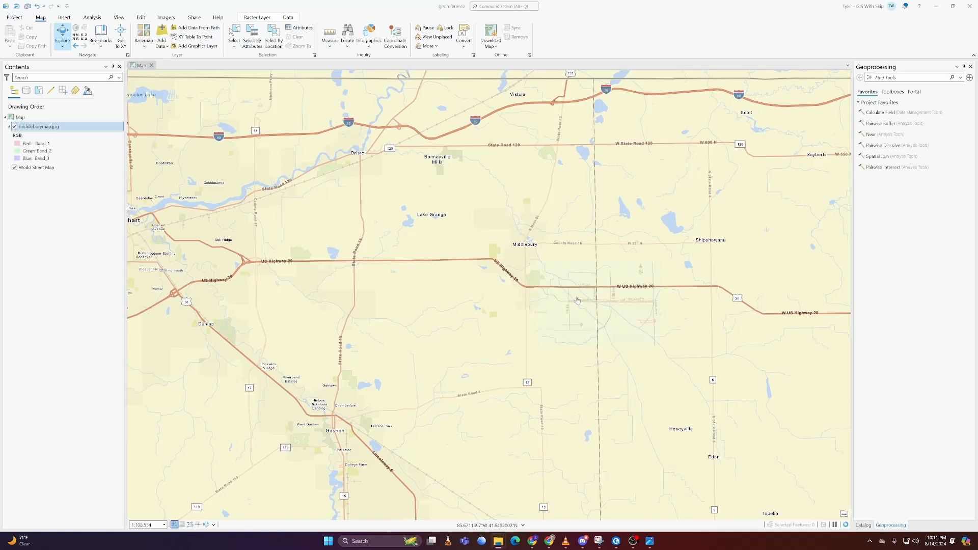
scroll(646, 299, up, 4)
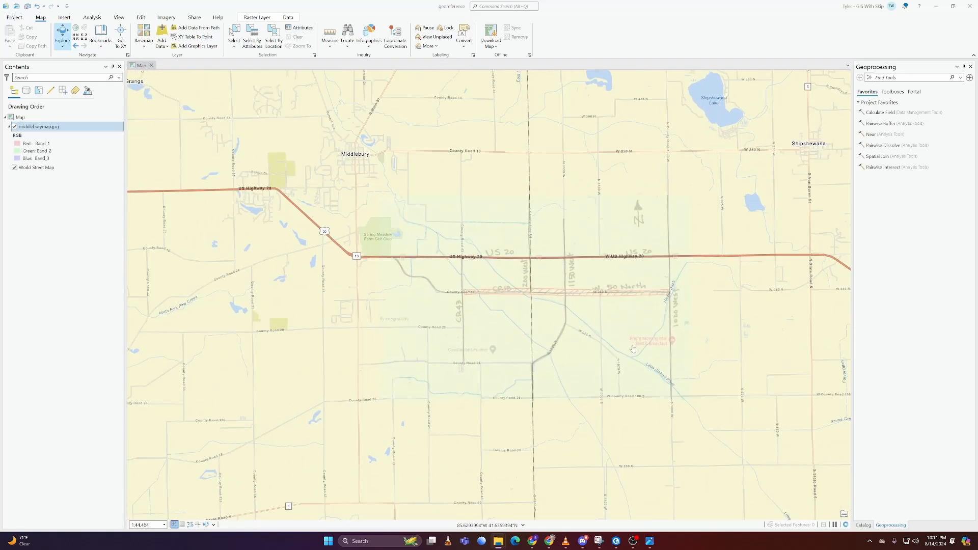
Set the transparency of the middleburymap.jpg layer to 0.0%.
click(256, 17)
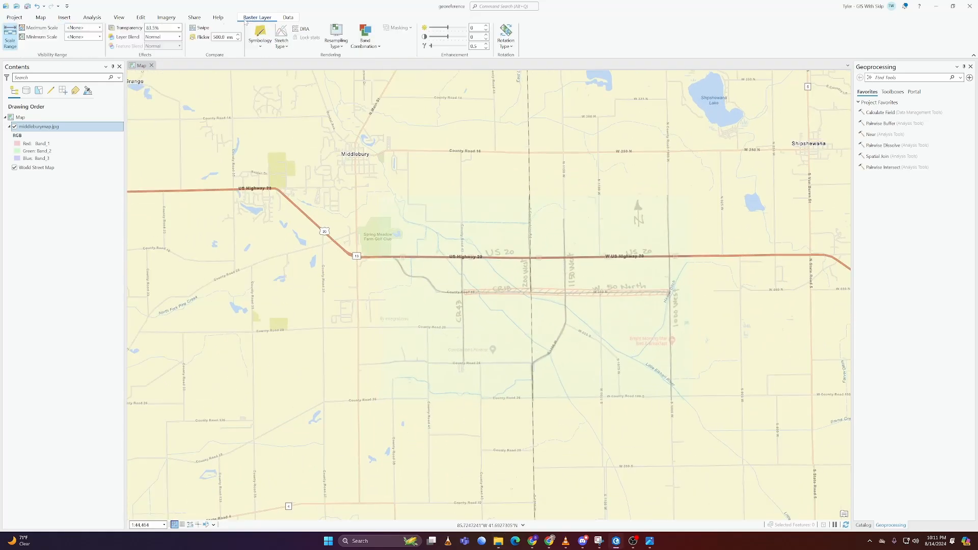
click(179, 27)
drag(174, 36, 151, 38)
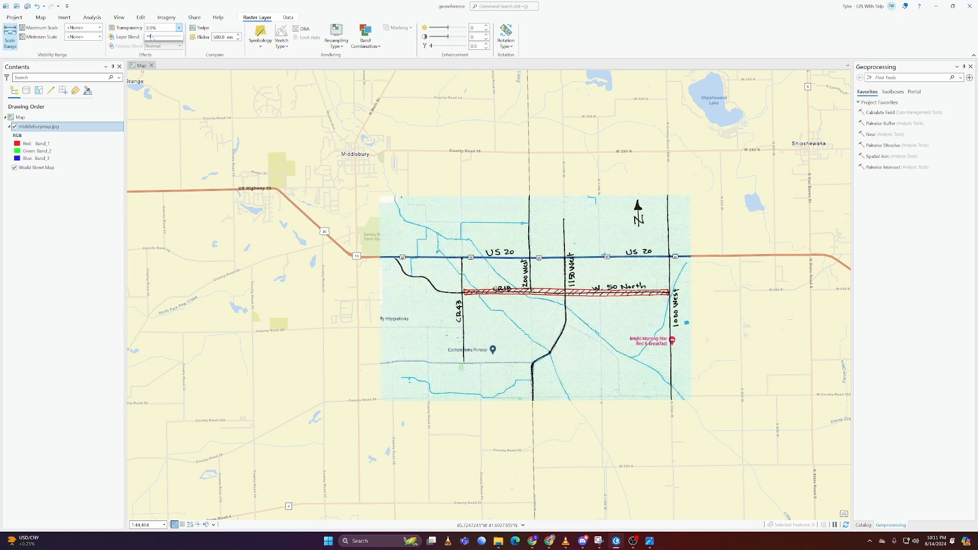